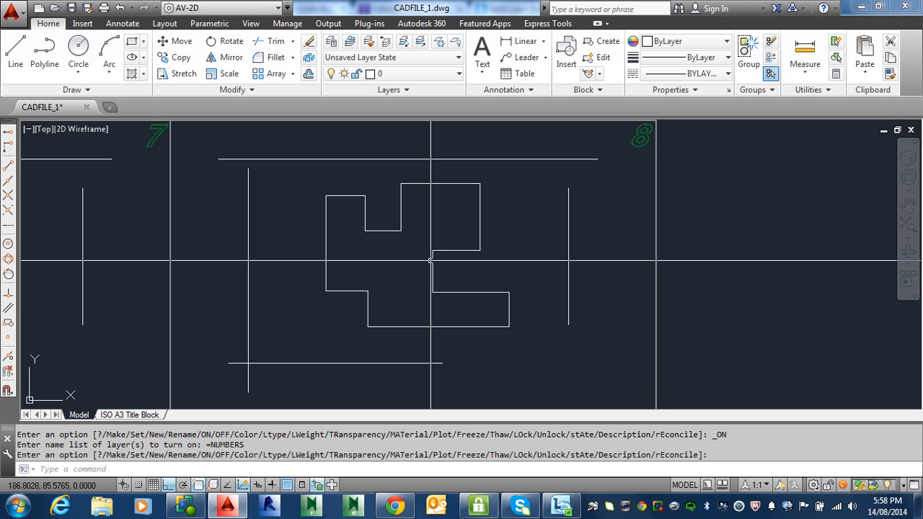
- Chamfer the outer frame's upper-right corner between the upper horizontal and right vertical lines, with both distances set to 5
{"action": "key", "text": "Escape"}
{"action": "key", "text": "Escape"}
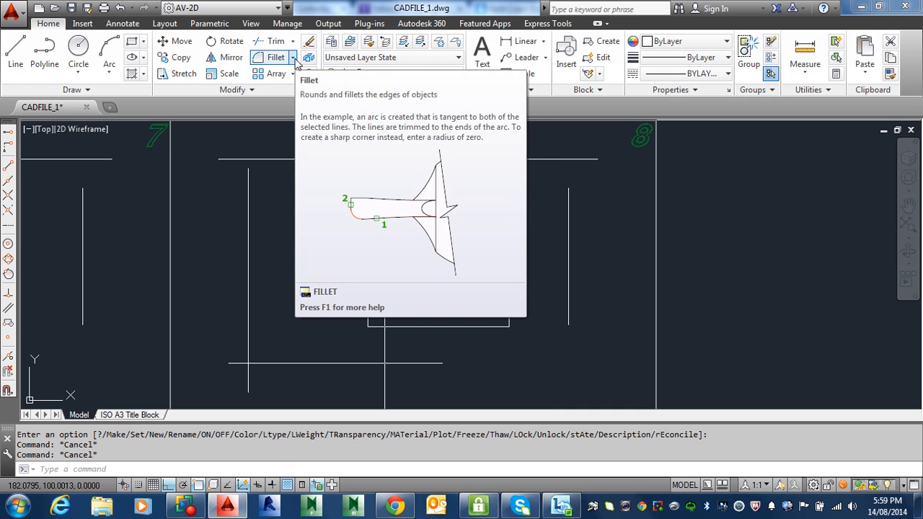
{"action": "left_click", "coordinate": [295, 60]}
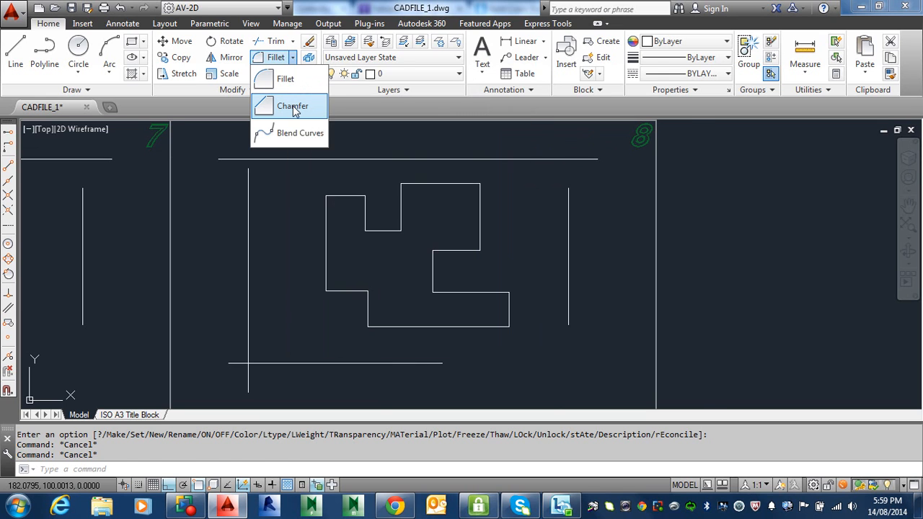
{"action": "left_click", "coordinate": [292, 107]}
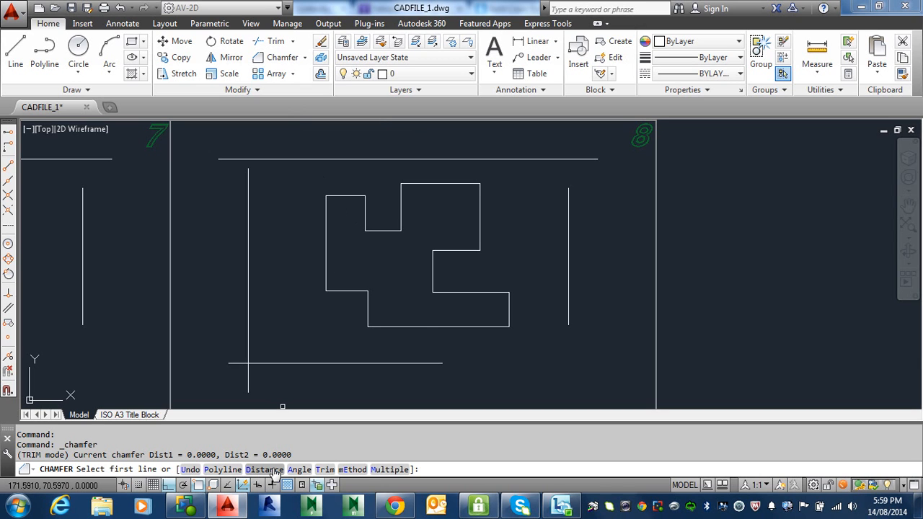
{"action": "left_click", "coordinate": [274, 470]}
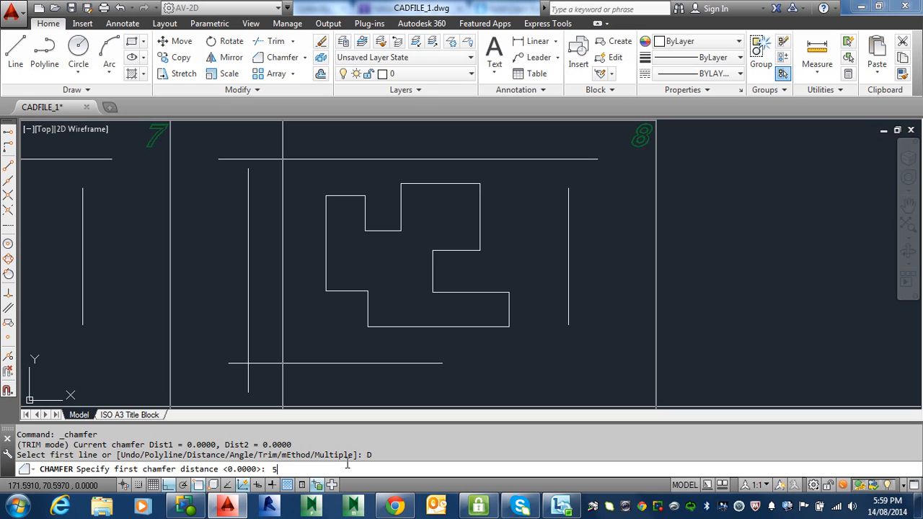
{"action": "key", "text": "Return"}
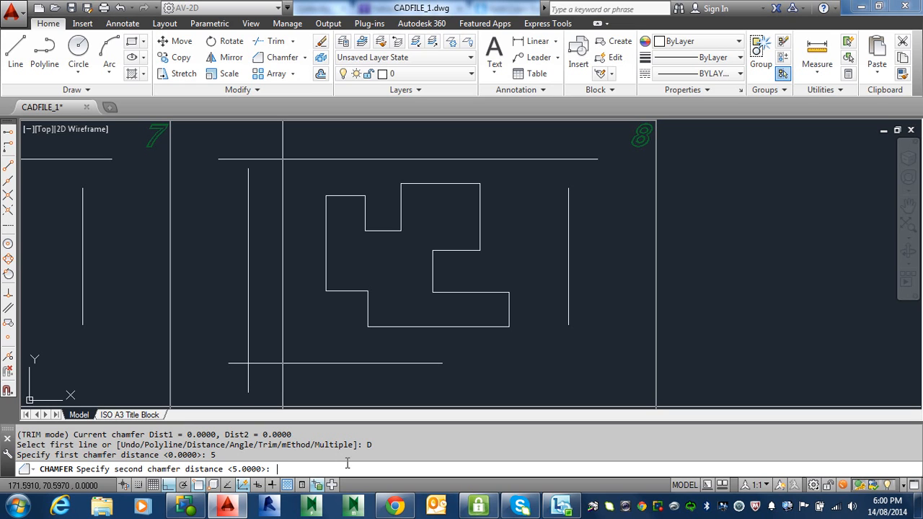
{"action": "key", "text": "Return"}
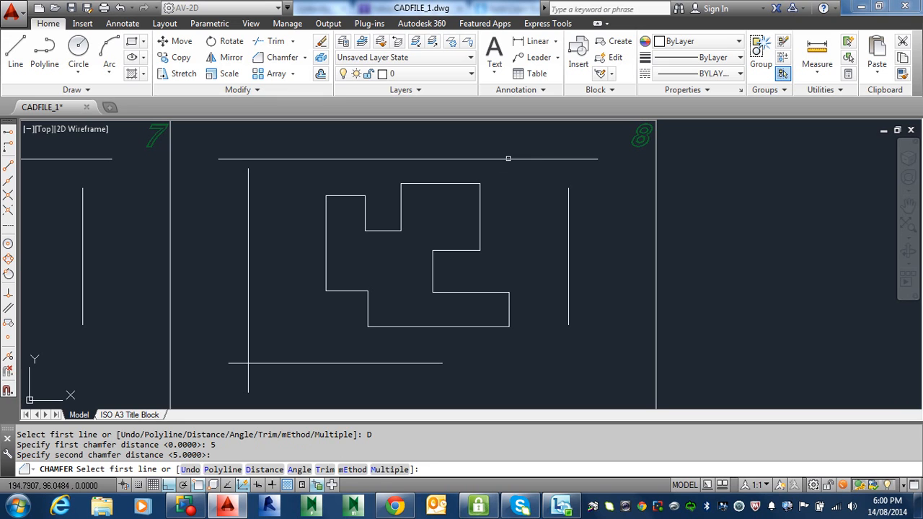
{"action": "left_click", "coordinate": [508, 158]}
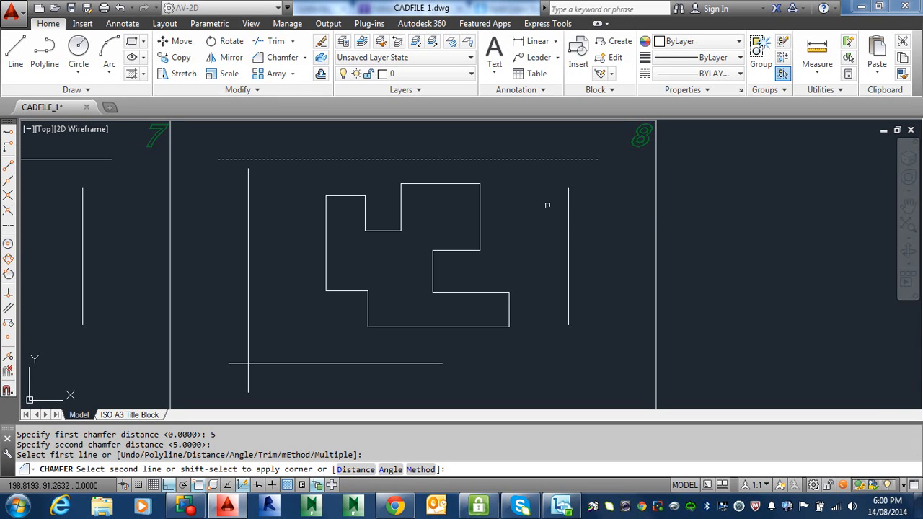
{"action": "left_click", "coordinate": [567, 244]}
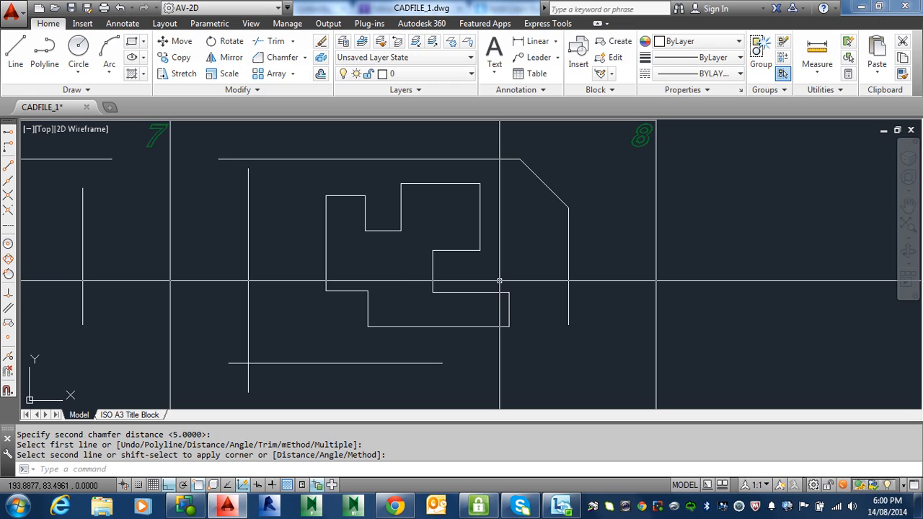
- Chamfer the outer frame's lower-right corner with distances 7.4 and 3.7, taking the right vertical line first and the lower horizontal line second
{"action": "key", "text": "Return"}
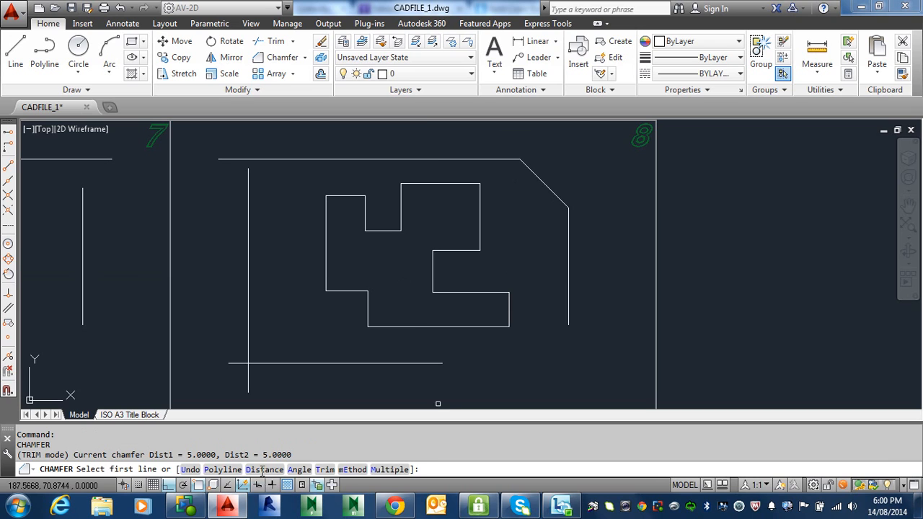
{"action": "type", "text": "D"}
{"action": "key", "text": "Return"}
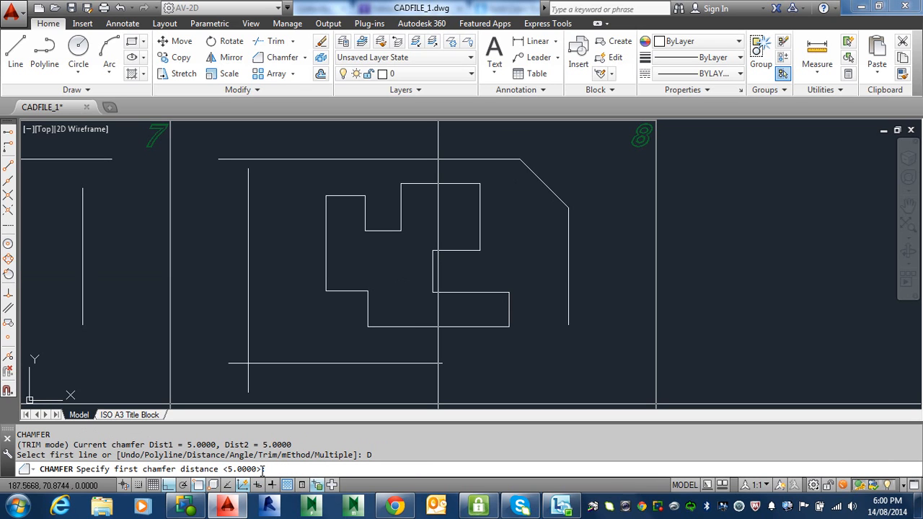
{"action": "type", "text": "7.4"}
{"action": "key", "text": "Return"}
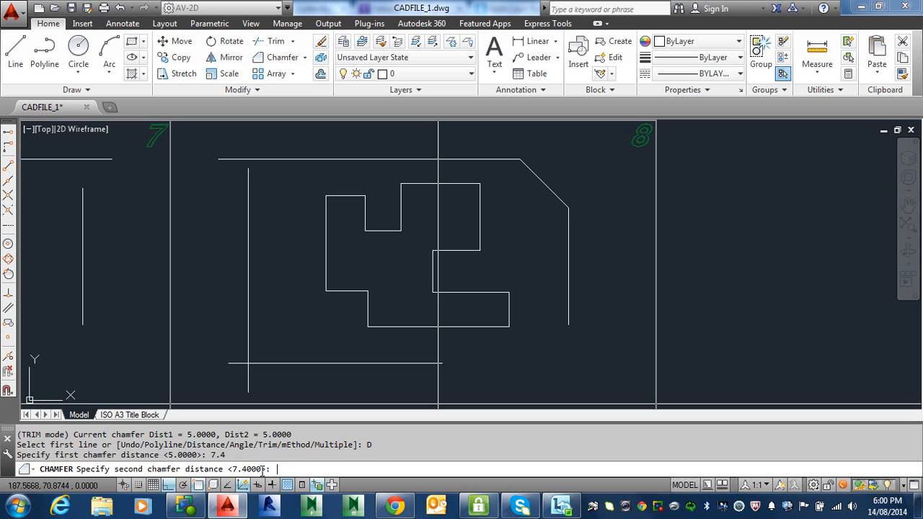
{"action": "type", "text": "3.7"}
{"action": "key", "text": "Return"}
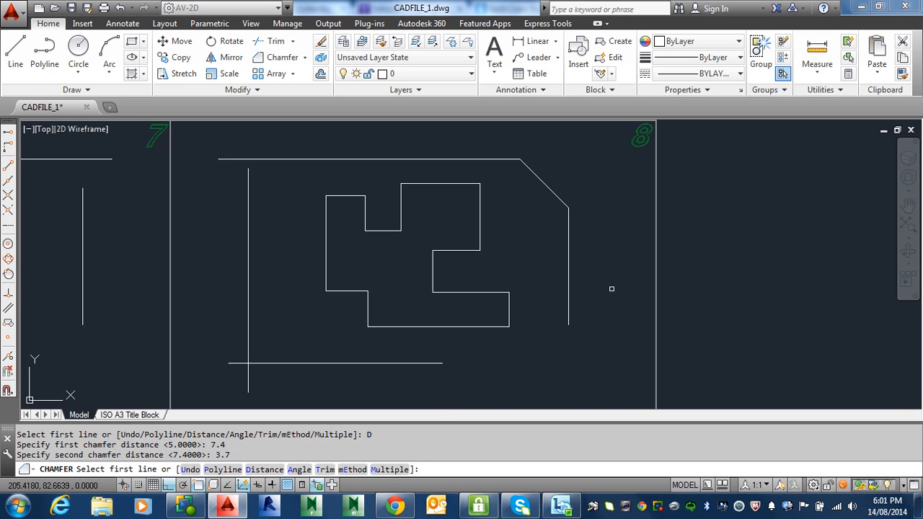
{"action": "left_click", "coordinate": [569, 281]}
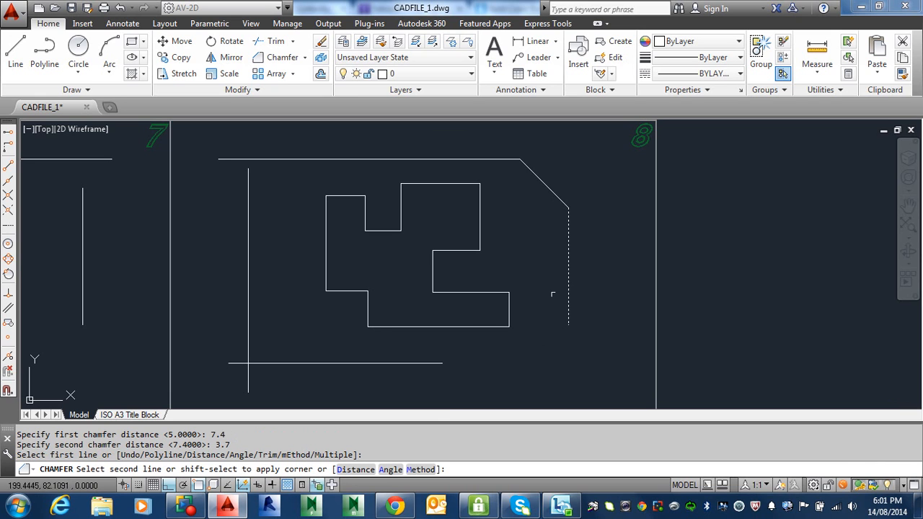
{"action": "left_click", "coordinate": [378, 363]}
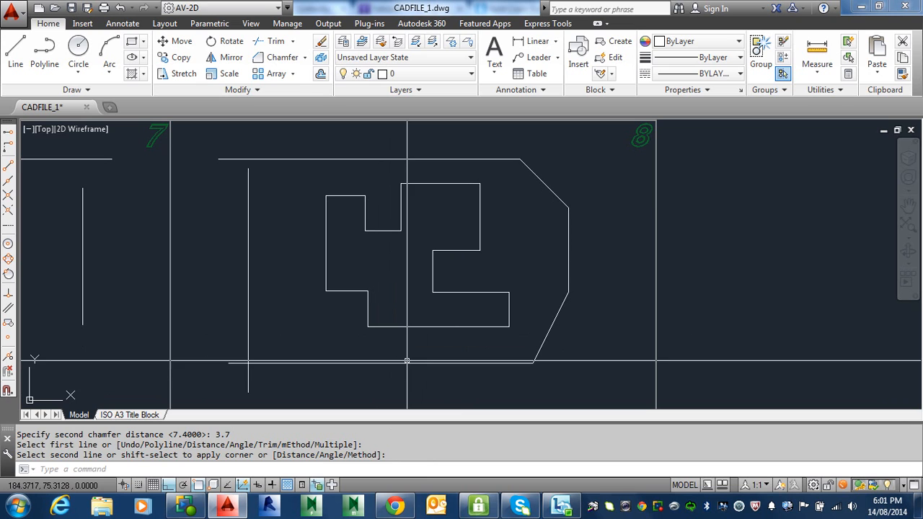
- Chamfer the outer frame's lower-left corner with distances 7.4 and 3.7, taking the lower horizontal line first and the left vertical line second
{"action": "key", "text": "Return"}
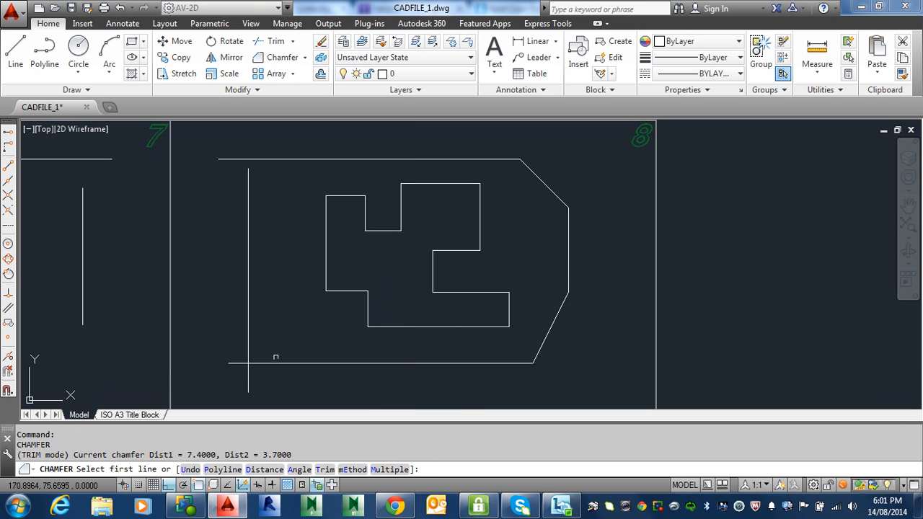
{"action": "left_click", "coordinate": [305, 363]}
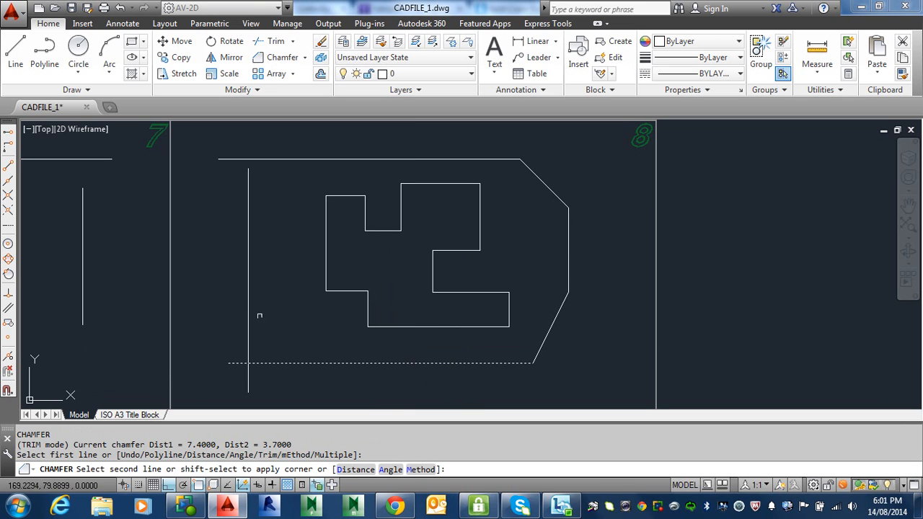
{"action": "left_click", "coordinate": [249, 318]}
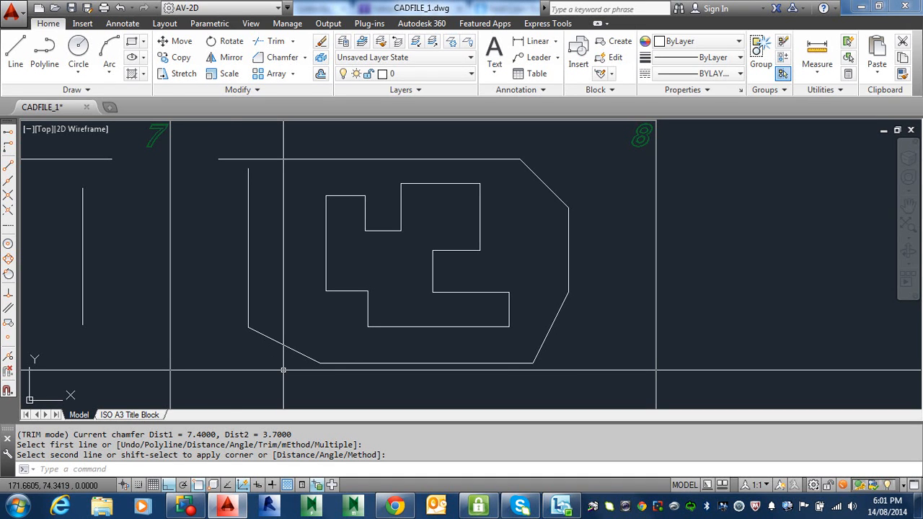
- Try an angle chamfer of length 6 and angle 25 at the upper-left corner, starting from the left vertical line, and undo it
{"action": "key", "text": "Return"}
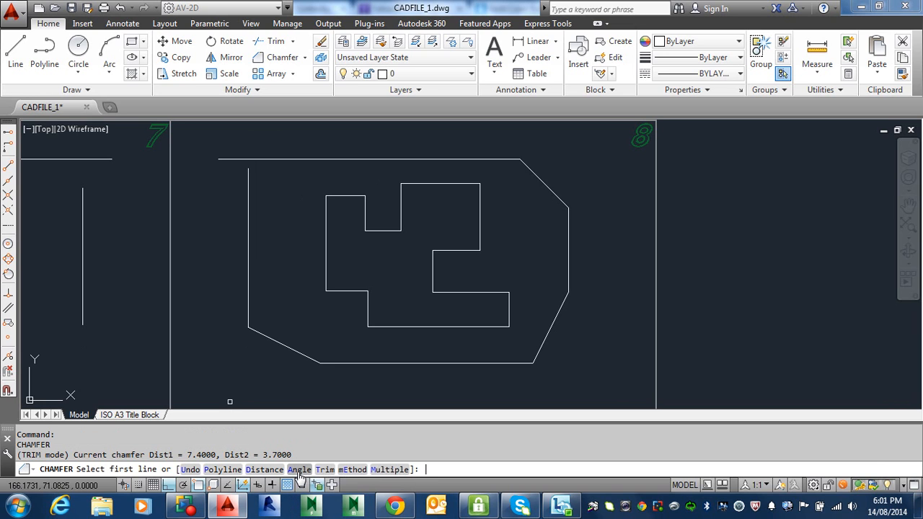
{"action": "left_click", "coordinate": [299, 470]}
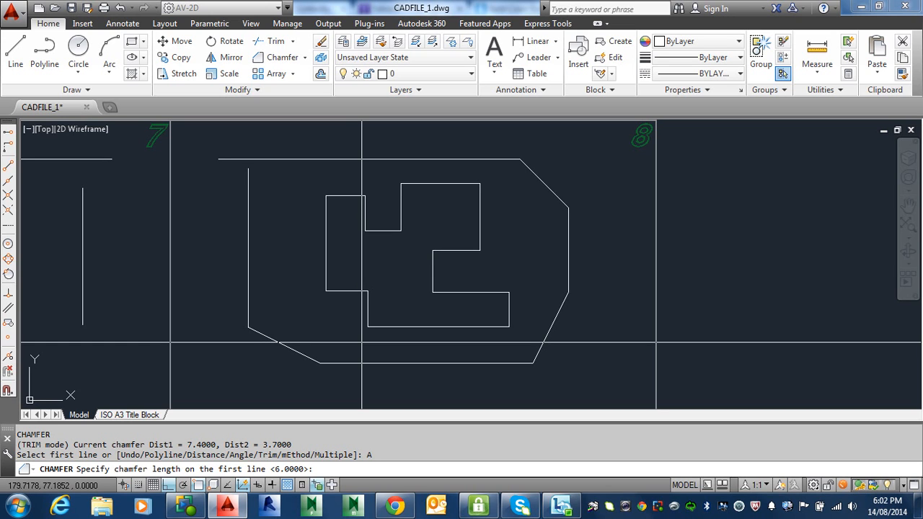
{"action": "type", "text": "6"}
{"action": "key", "text": "Return"}
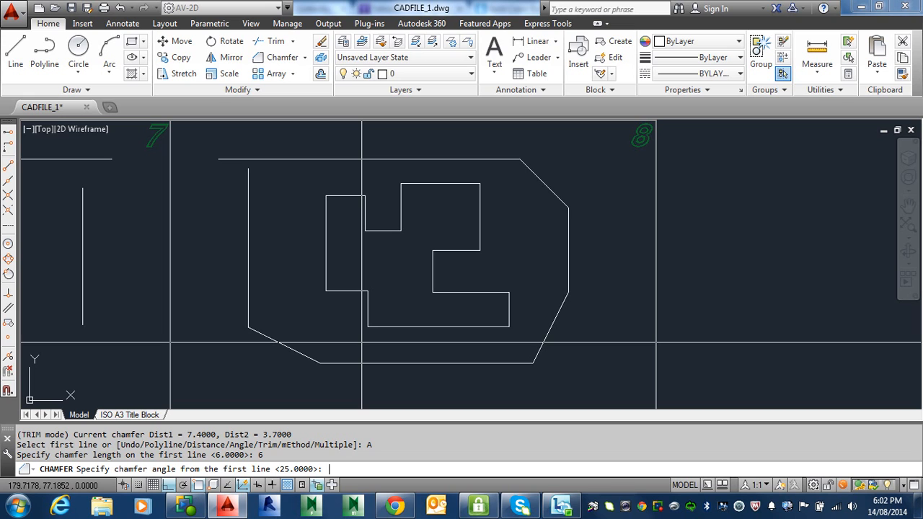
{"action": "type", "text": "25"}
{"action": "key", "text": "Return"}
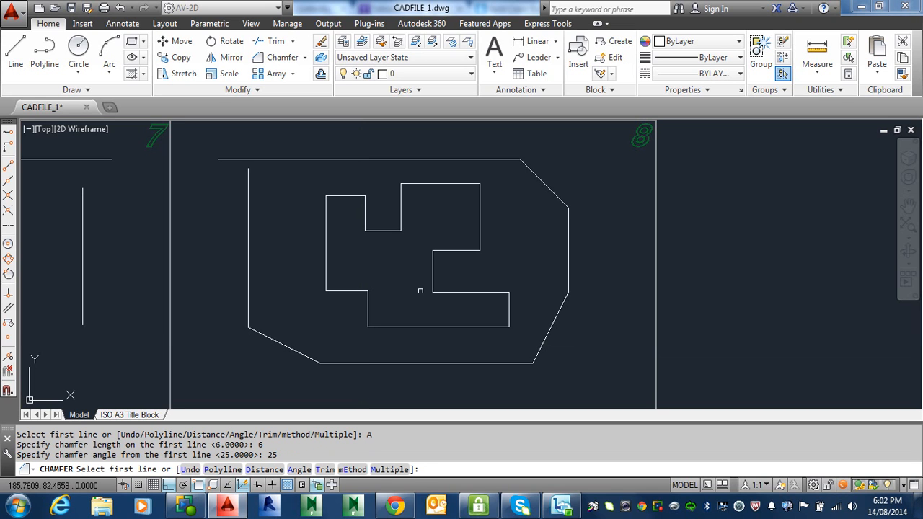
{"action": "left_click", "coordinate": [249, 218]}
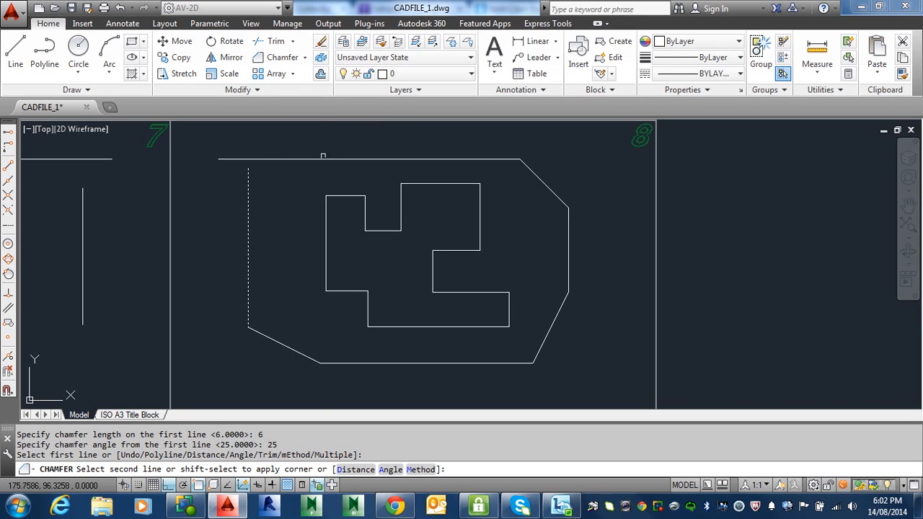
{"action": "left_click", "coordinate": [324, 158]}
{"action": "type", "text": "u"}
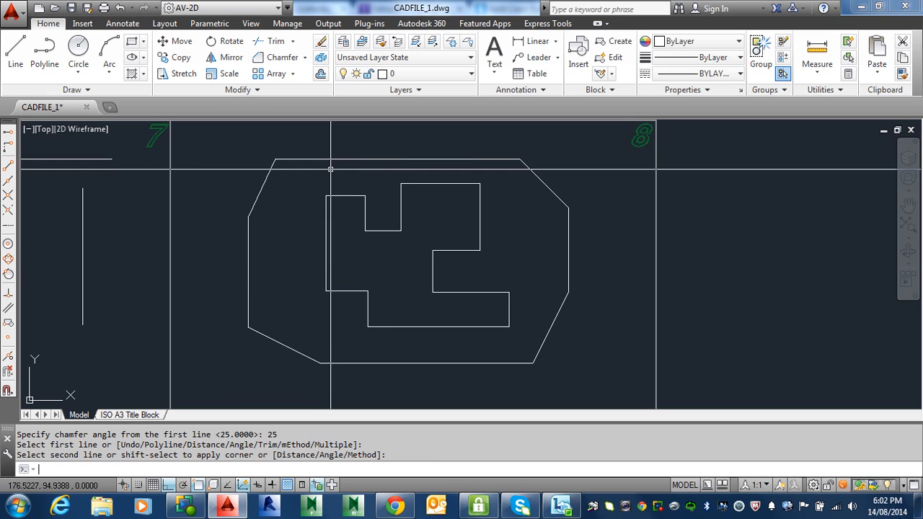
{"action": "key", "text": "Return"}
{"action": "type", "text": "c"}
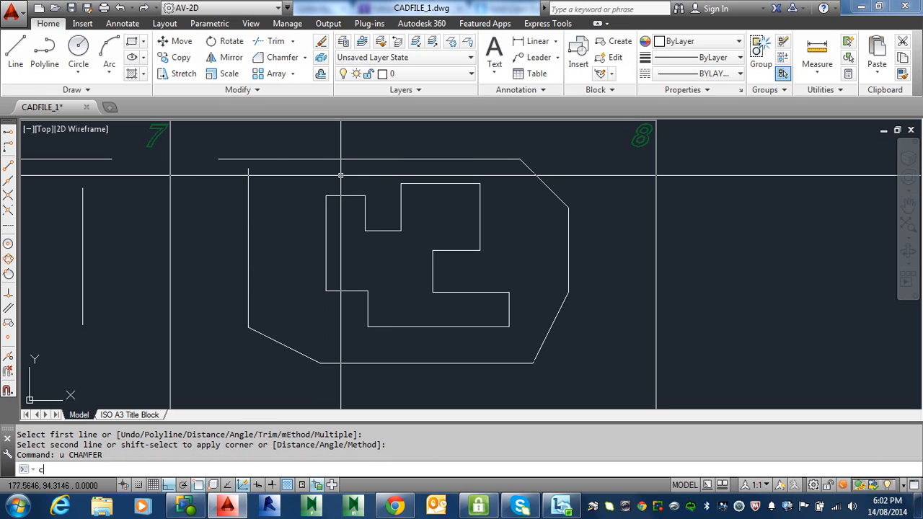
{"action": "key", "text": "Return"}
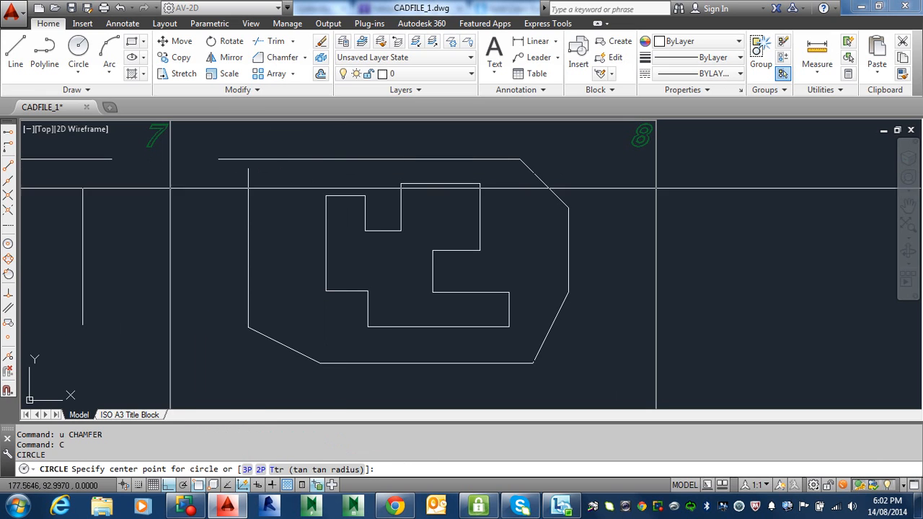
{"action": "key", "text": "Escape"}
- Chamfer the upper-left corner by length 6 and angle 25, taking the upper horizontal line first and the left vertical line second
{"action": "type", "text": "cha"}
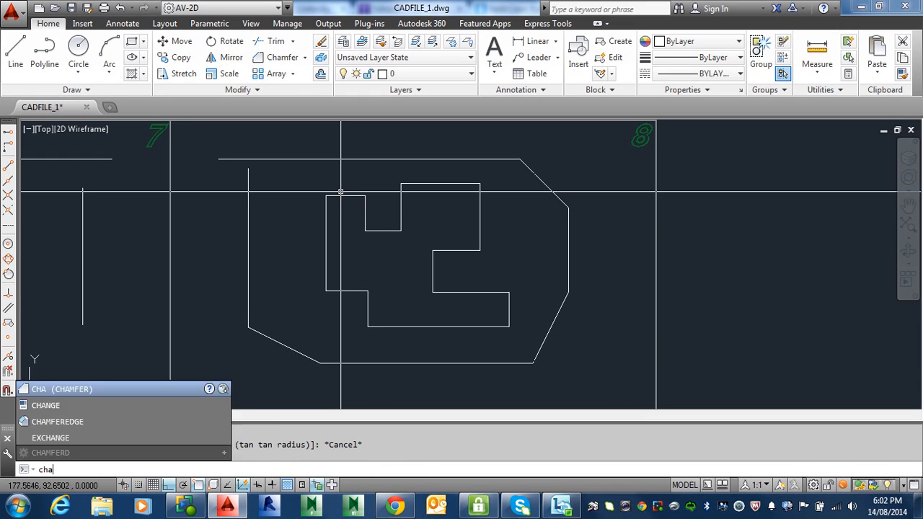
{"action": "key", "text": "Return"}
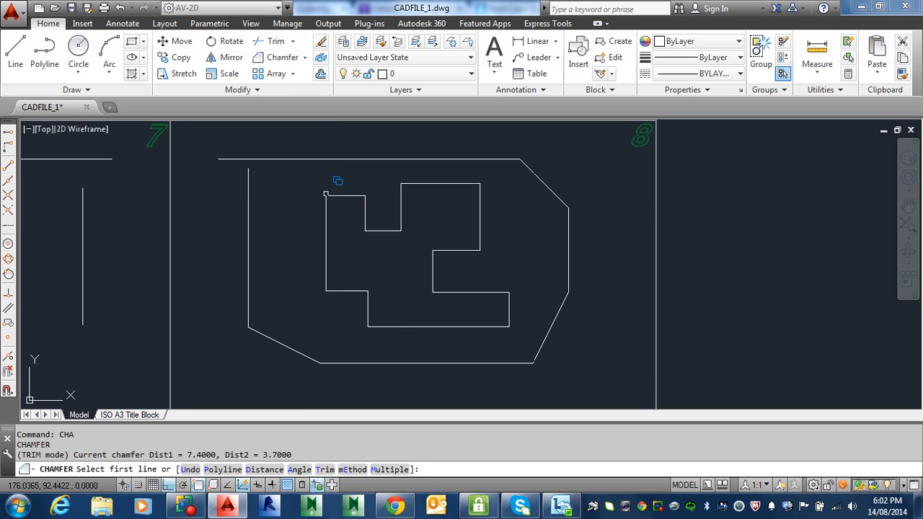
{"action": "type", "text": "a"}
{"action": "key", "text": "Return"}
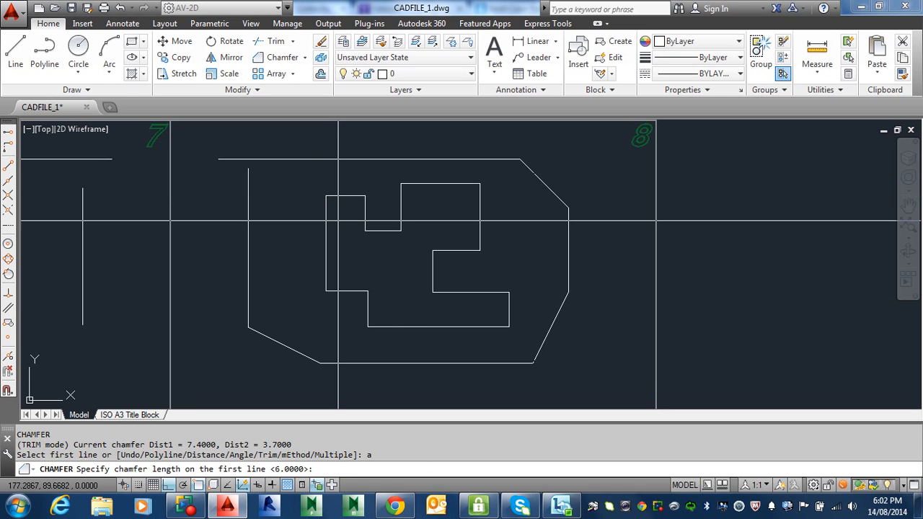
{"action": "key", "text": "Return"}
{"action": "key", "text": "Return"}
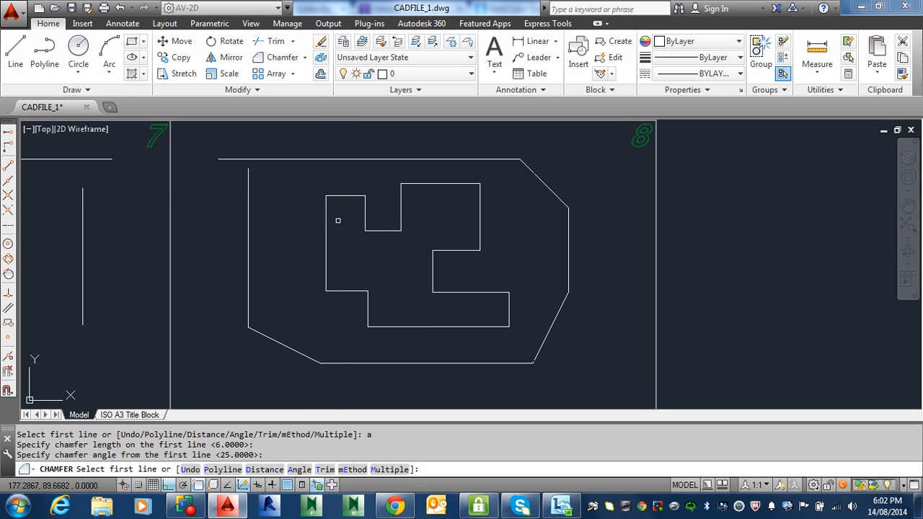
{"action": "left_click", "coordinate": [296, 159]}
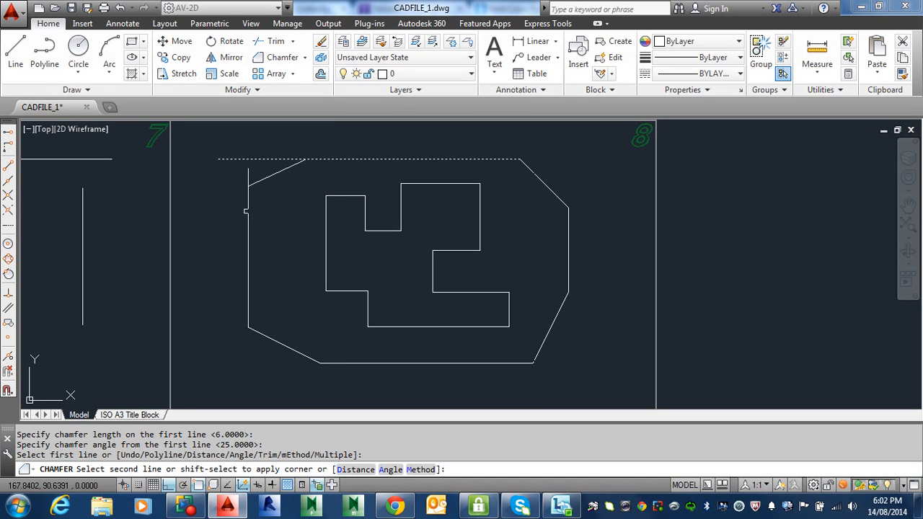
{"action": "left_click", "coordinate": [246, 211]}
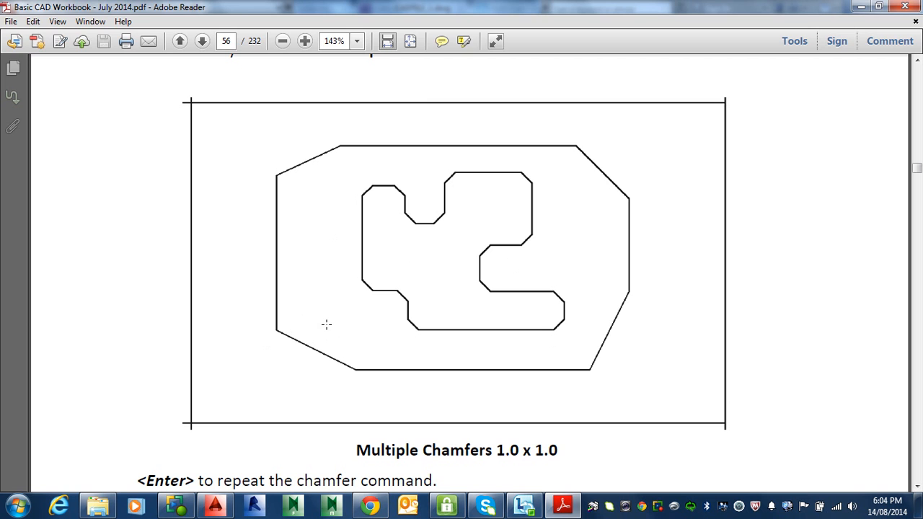
- Switch from the chamfer exercise in the PDF workbook back to the AutoCAD drawing
{"action": "key", "text": "alt+Tab"}
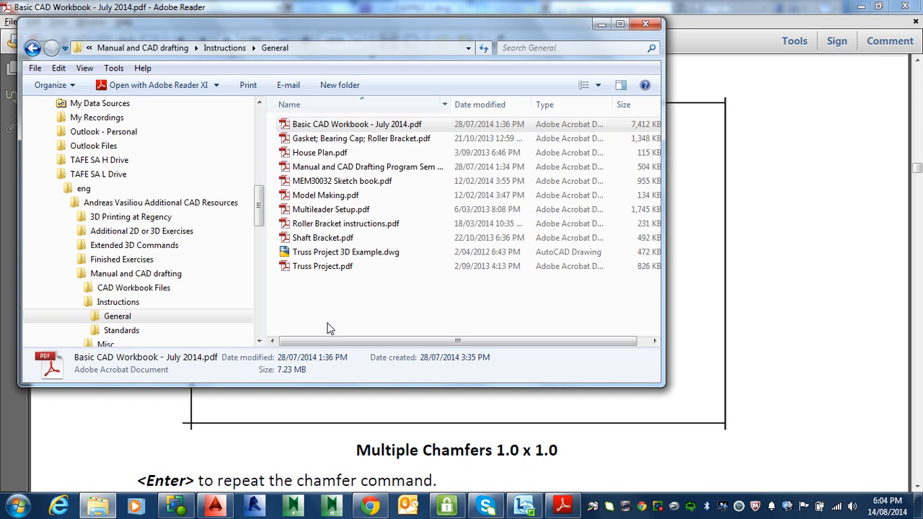
{"action": "key", "text": "alt+Tab"}
{"action": "key", "text": "Tab"}
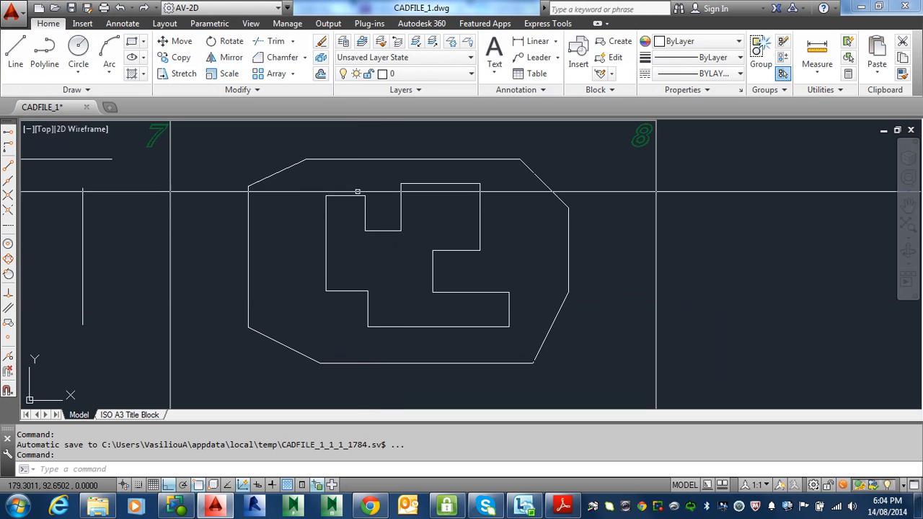
- Check whether the short upper-left edge of the inner stepped outline is a separate line, and clear the selection
{"action": "left_click", "coordinate": [359, 196]}
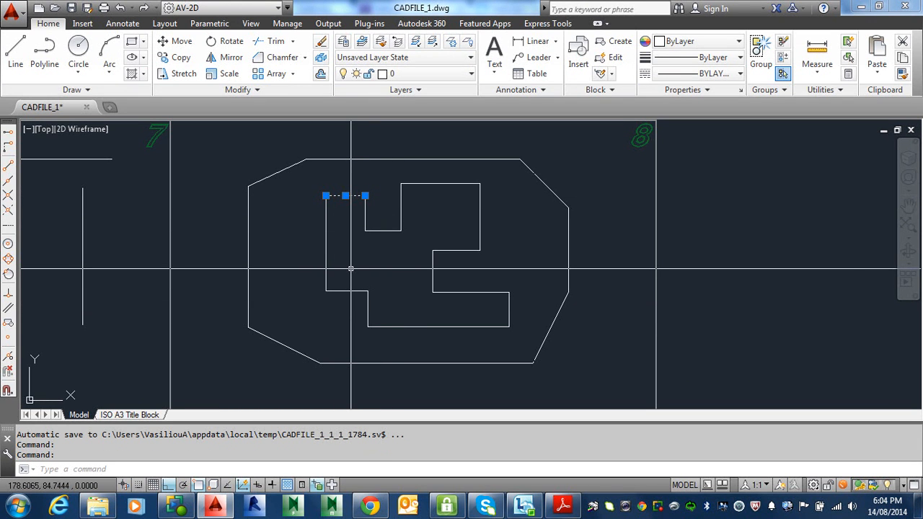
{"action": "key", "text": "Escape"}
{"action": "key", "text": "Escape"}
- Set both chamfer distances to 1 and leave the Chamfer command without picking any lines
{"action": "type", "text": "CG"}
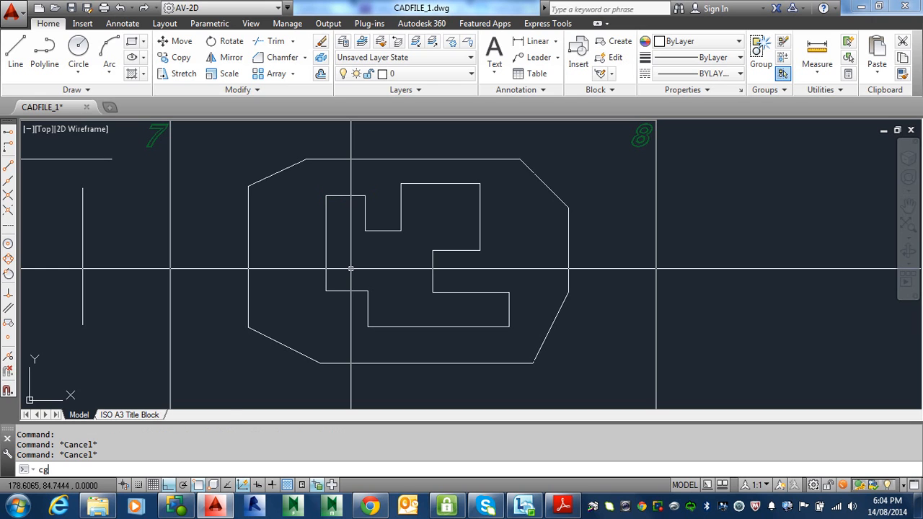
{"action": "type", "text": "ha"}
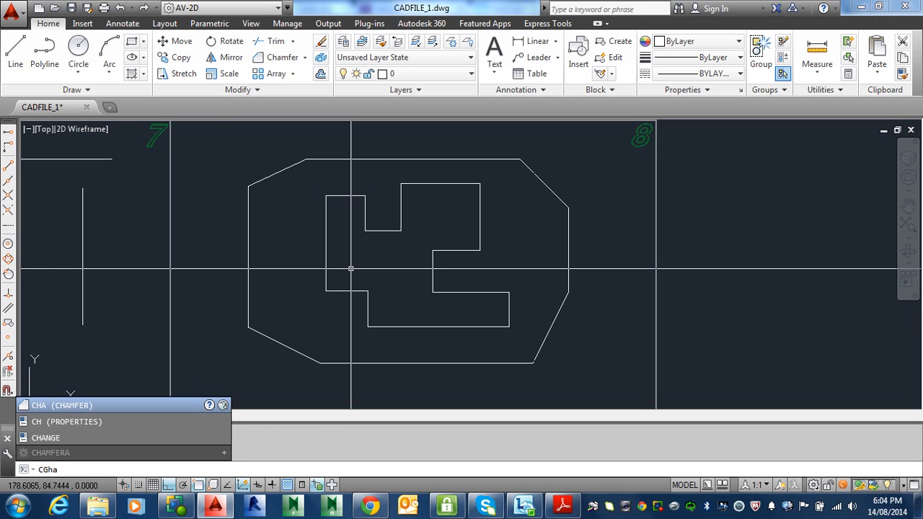
{"action": "key", "text": "Return"}
{"action": "type", "text": "d"}
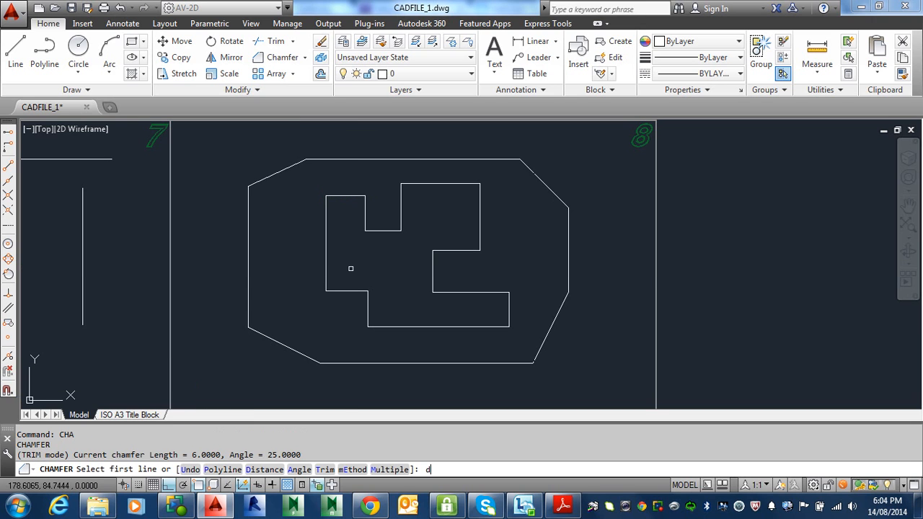
{"action": "key", "text": "Return"}
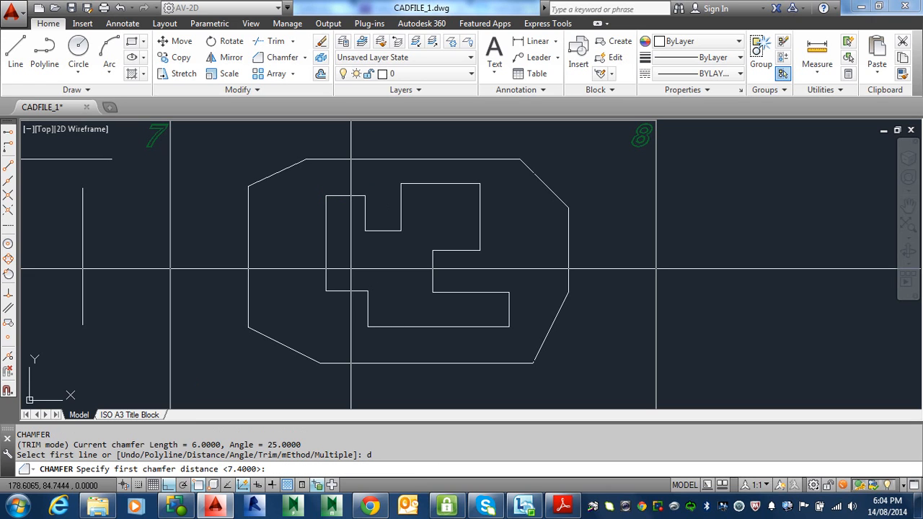
{"action": "type", "text": "1"}
{"action": "key", "text": "Return"}
{"action": "type", "text": "1"}
{"action": "key", "text": "Return"}
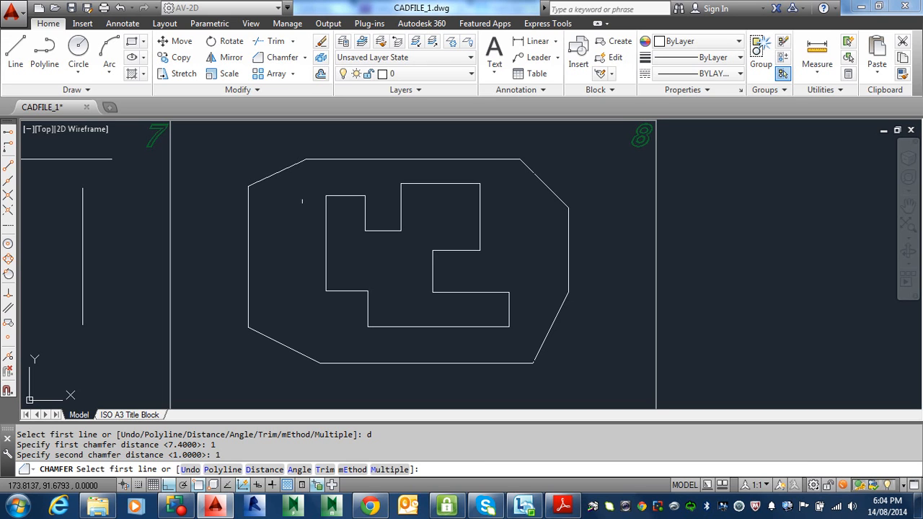
{"action": "key", "text": "Escape"}
{"action": "key", "text": "Escape"}
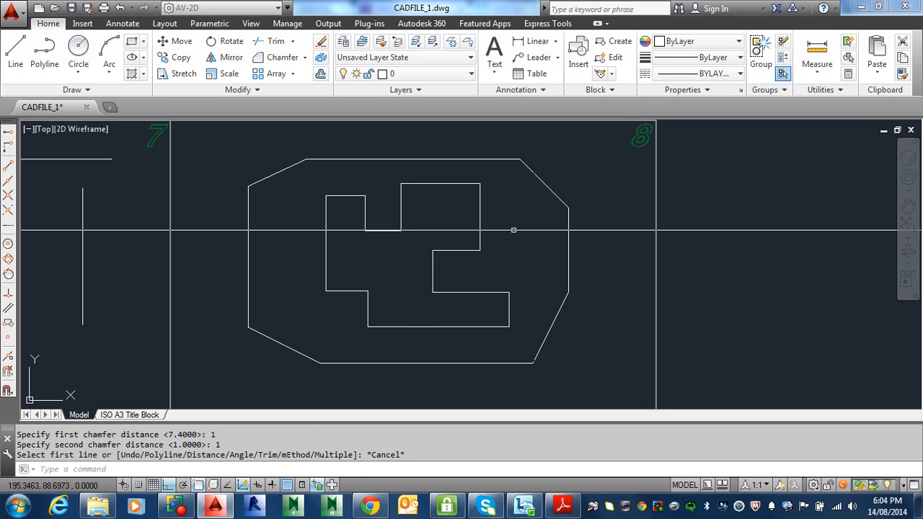
- Chamfer the two outer corners of the inner outline's upper-left arm with distances 1 and 1, using the Multiple option
{"action": "scroll", "coordinate": [518, 232], "scroll_direction": "up", "scroll_amount": 5}
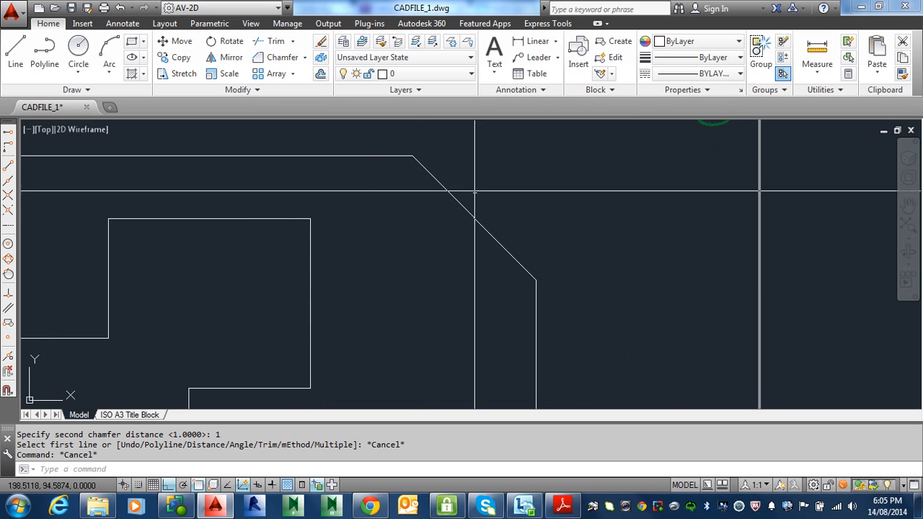
{"action": "scroll", "coordinate": [455, 222], "scroll_direction": "down", "scroll_amount": 3}
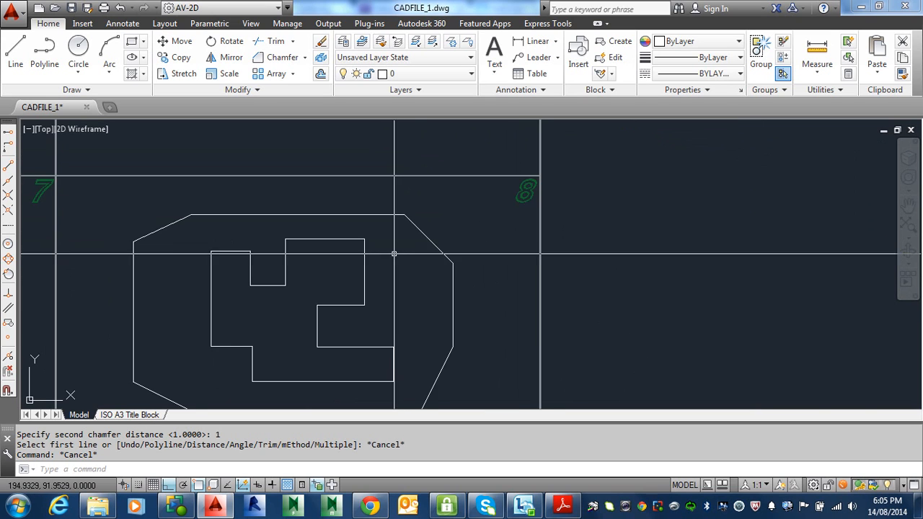
{"action": "type", "text": "cha"}
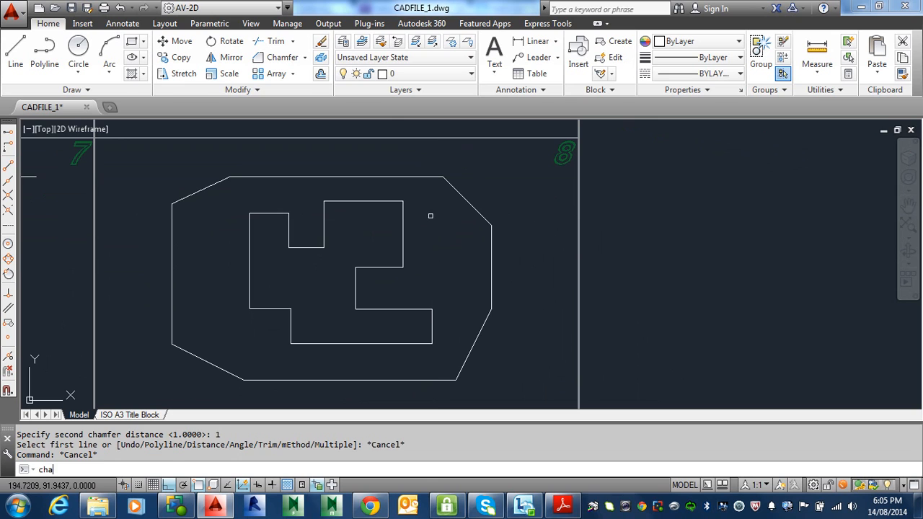
{"action": "key", "text": "Return"}
{"action": "type", "text": "d"}
{"action": "key", "text": "Return"}
{"action": "type", "text": "1"}
{"action": "key", "text": "Return"}
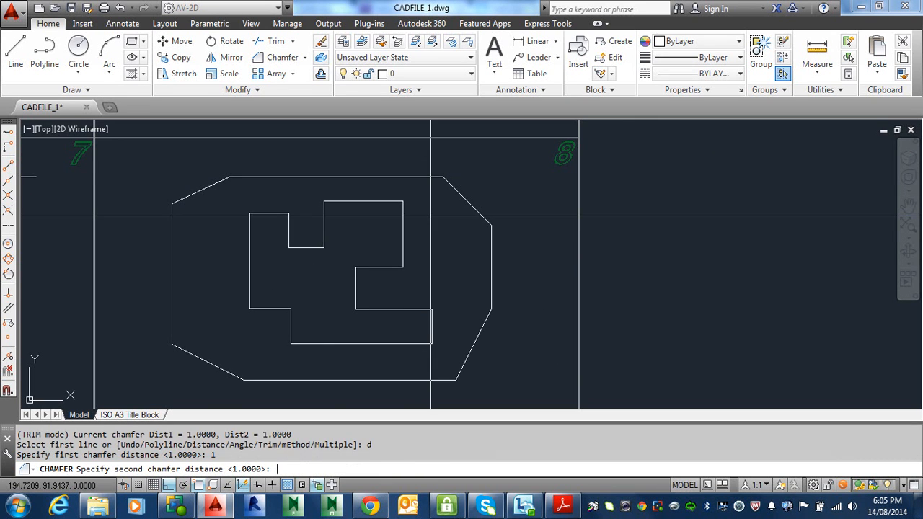
{"action": "type", "text": "1"}
{"action": "key", "text": "Return"}
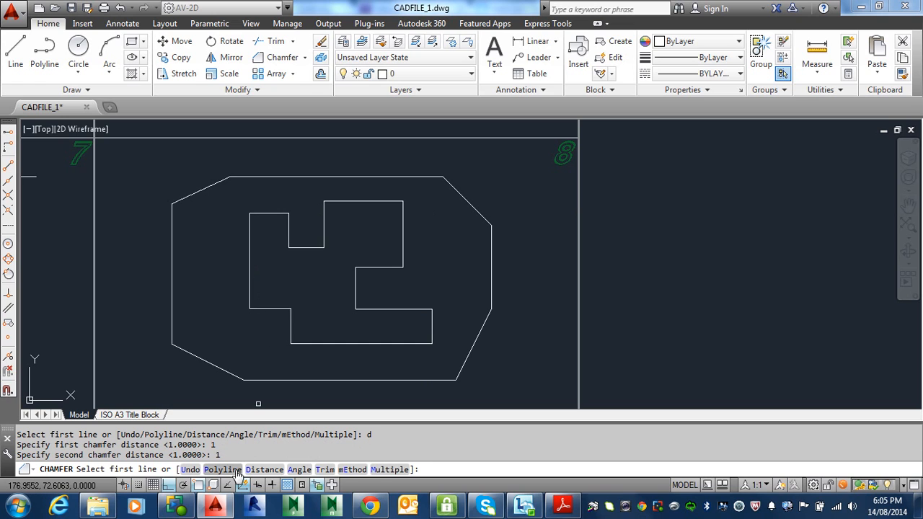
{"action": "left_click", "coordinate": [390, 471]}
{"action": "left_click", "coordinate": [250, 231]}
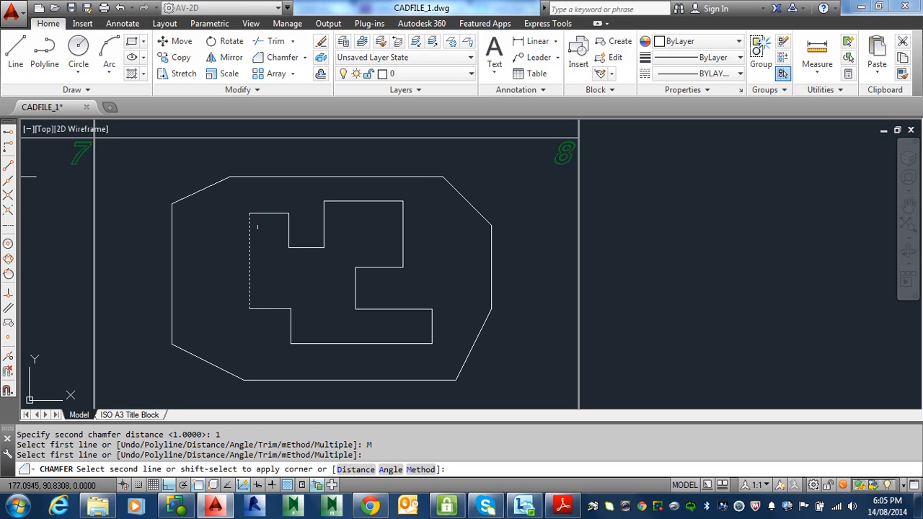
{"action": "left_click", "coordinate": [270, 214]}
{"action": "left_click", "coordinate": [290, 226]}
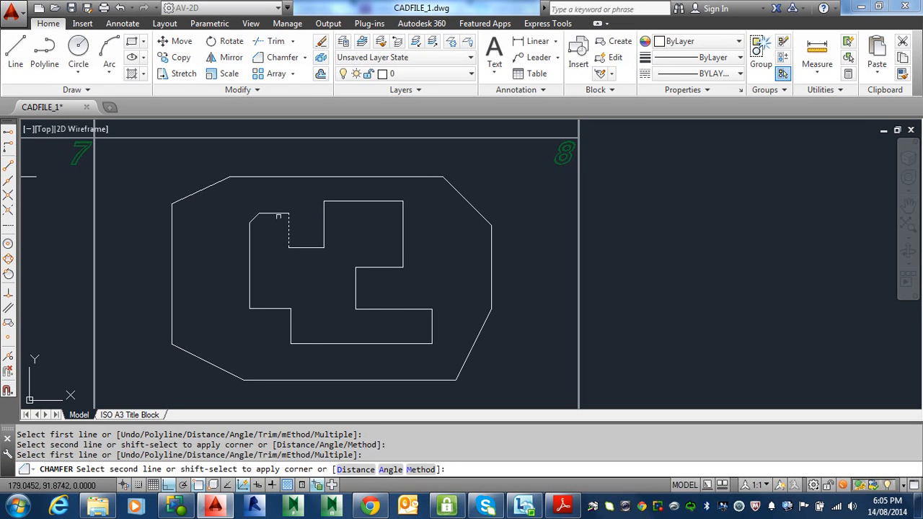
{"action": "left_click", "coordinate": [276, 214]}
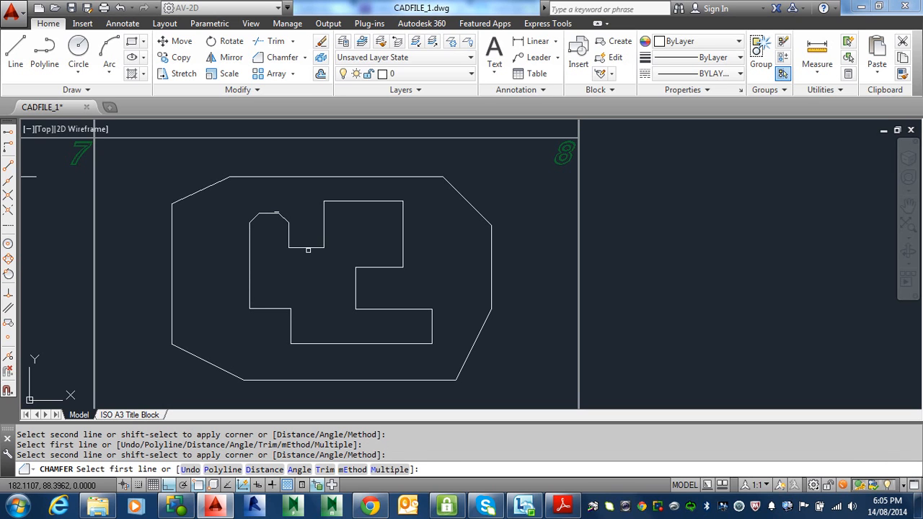
- Chamfer the two bottom corners of the inner outline's upper notch by 1 x 1, and undo the whole multiple-chamfer operation
{"action": "left_click", "coordinate": [289, 239]}
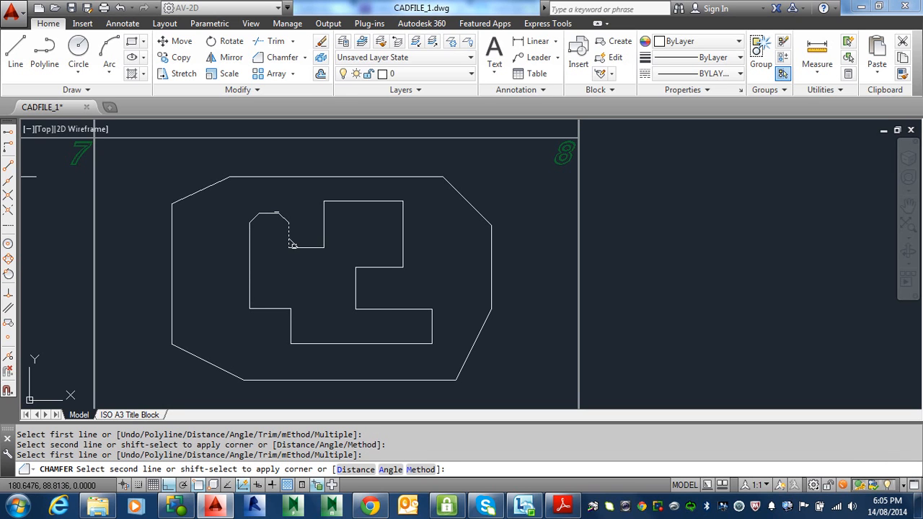
{"action": "left_click", "coordinate": [308, 246]}
{"action": "left_click", "coordinate": [309, 246]}
{"action": "left_click", "coordinate": [324, 228]}
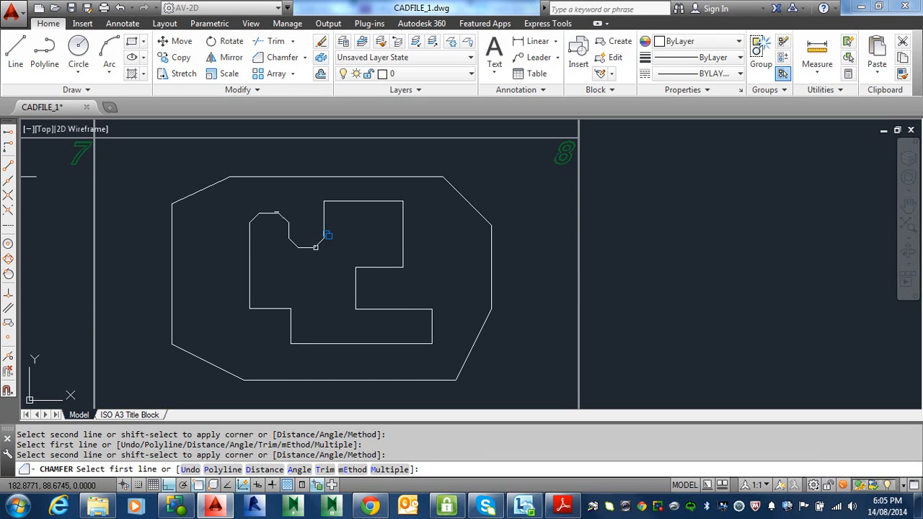
{"action": "key", "text": "Escape"}
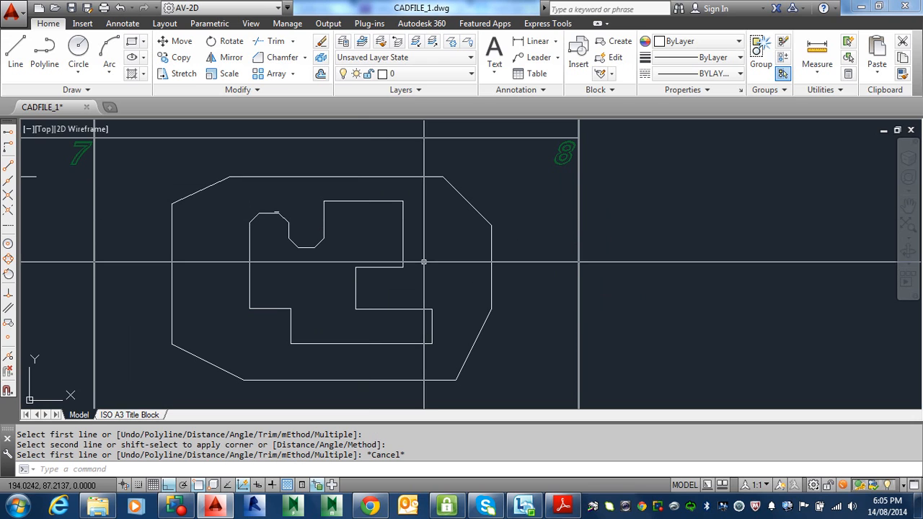
{"action": "key", "text": "ctrl+z"}
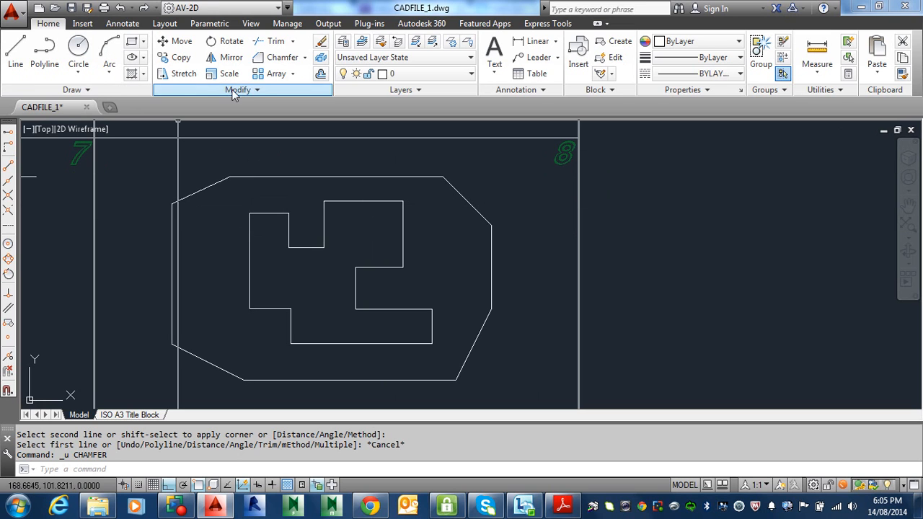
- Convert the inner outline's long left vertical line into a polyline with Edit Polyline
{"action": "left_click", "coordinate": [258, 90]}
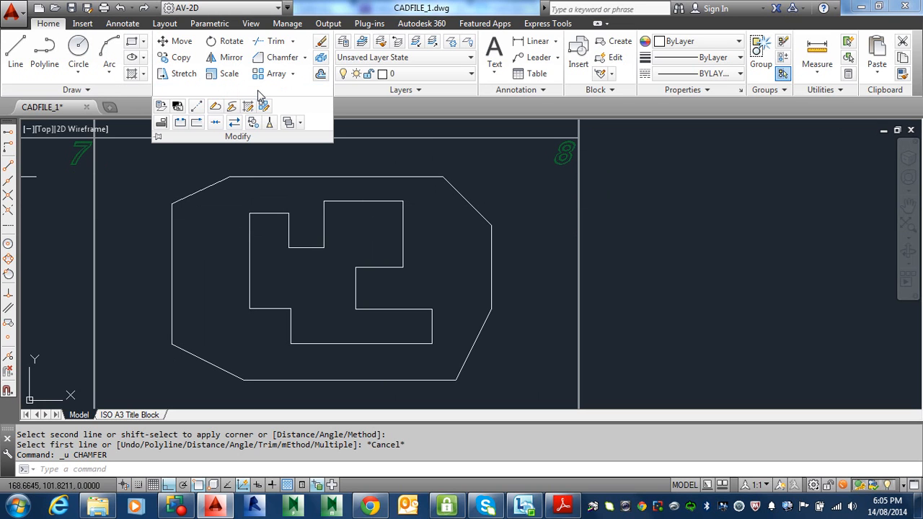
{"action": "left_click", "coordinate": [215, 108]}
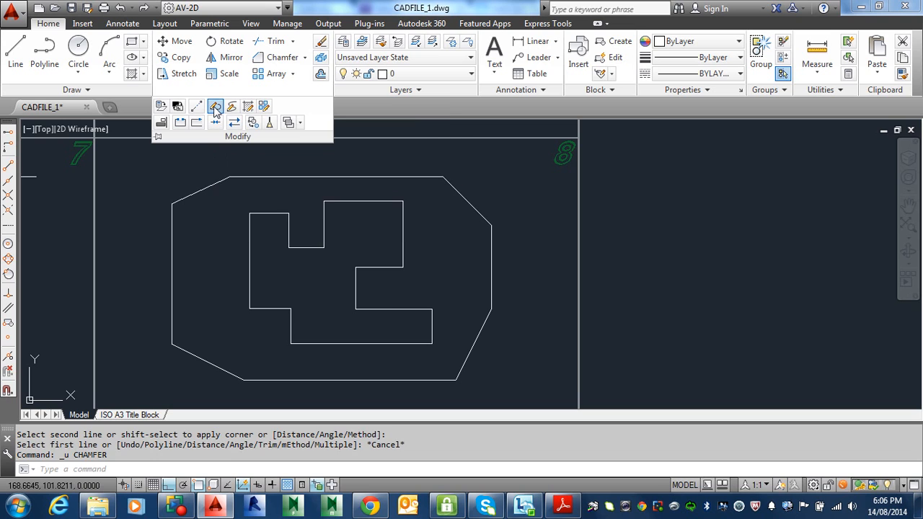
{"action": "left_click", "coordinate": [248, 238]}
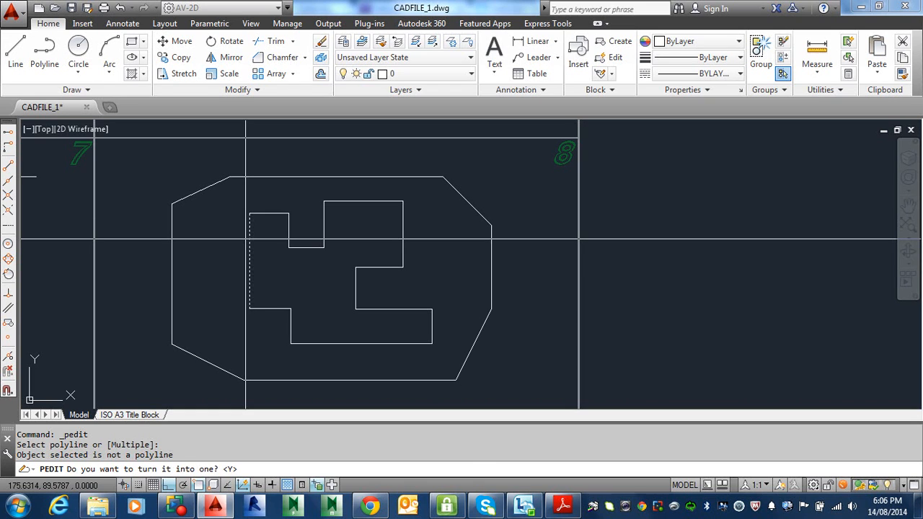
{"action": "key", "text": "Return"}
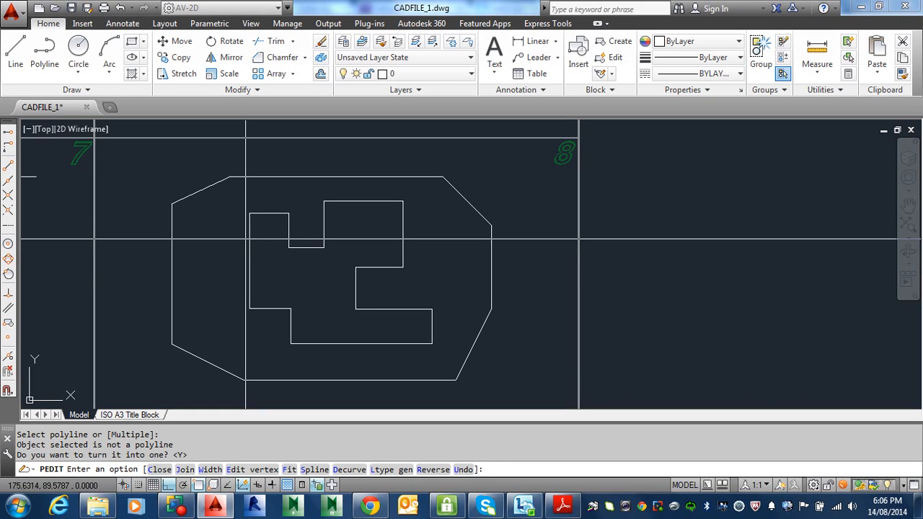
- Join all the inner outline's lines to the polyline and check that the outline selects as one object
{"action": "type", "text": "J"}
{"action": "key", "text": "Return"}
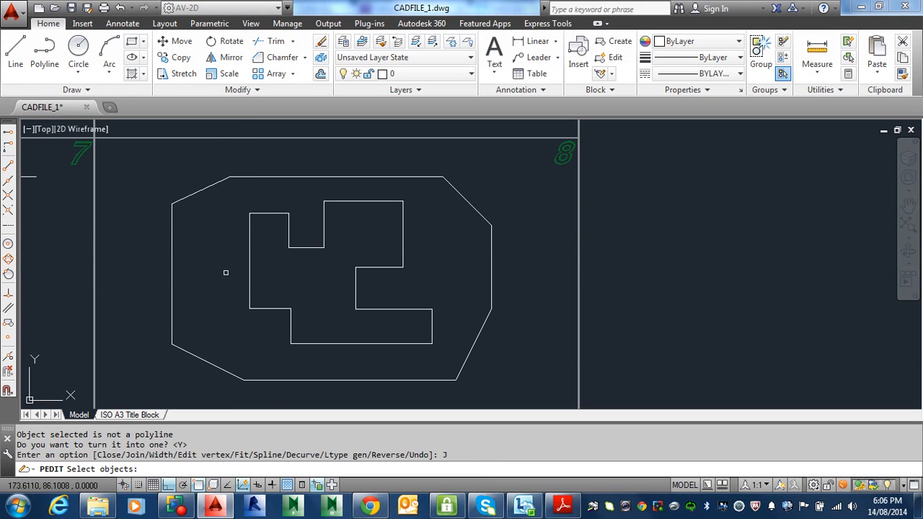
{"action": "left_click", "coordinate": [227, 189]}
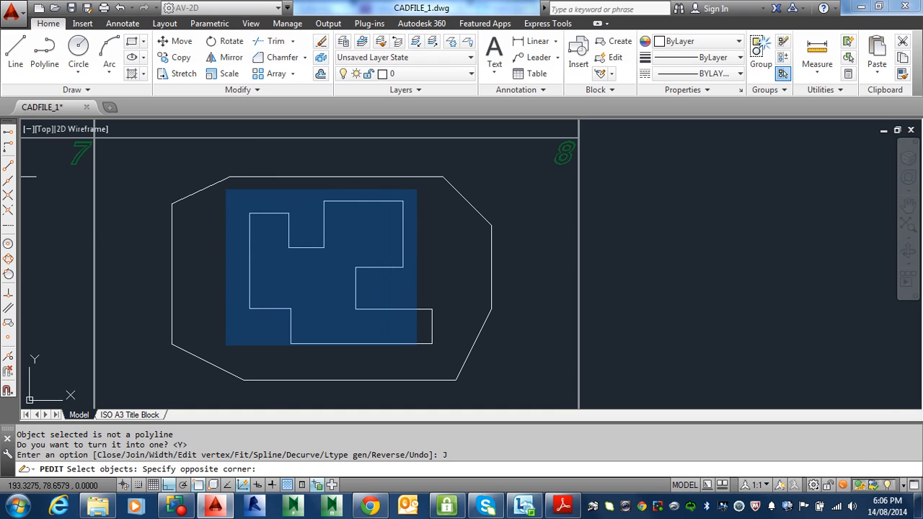
{"action": "left_click", "coordinate": [435, 346]}
{"action": "key", "text": "Return"}
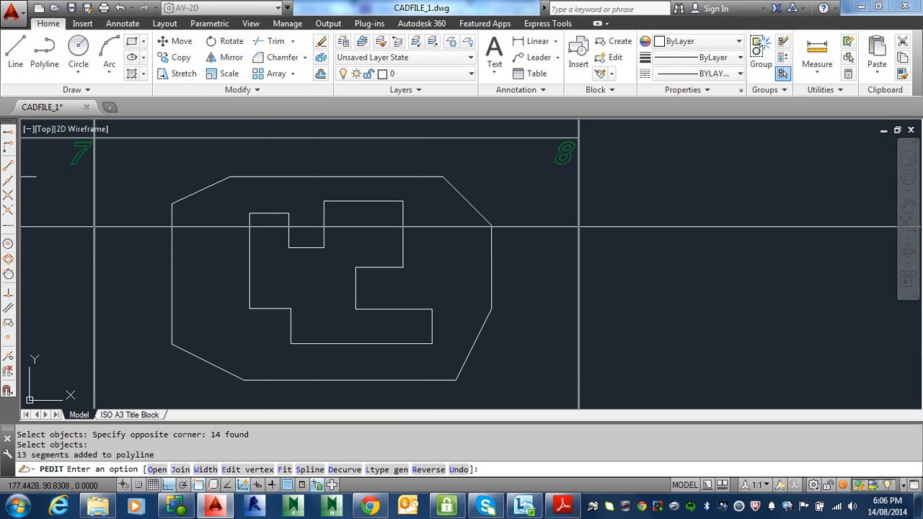
{"action": "key", "text": "Return"}
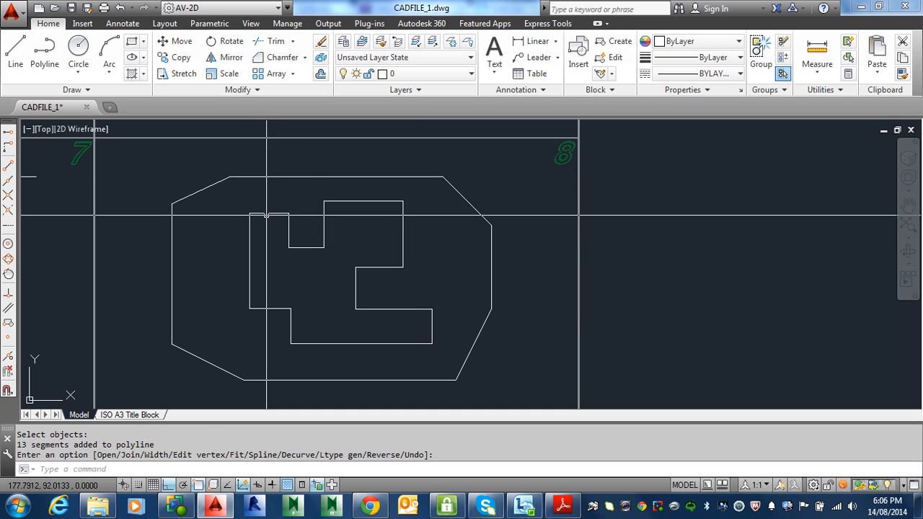
{"action": "left_click", "coordinate": [267, 214]}
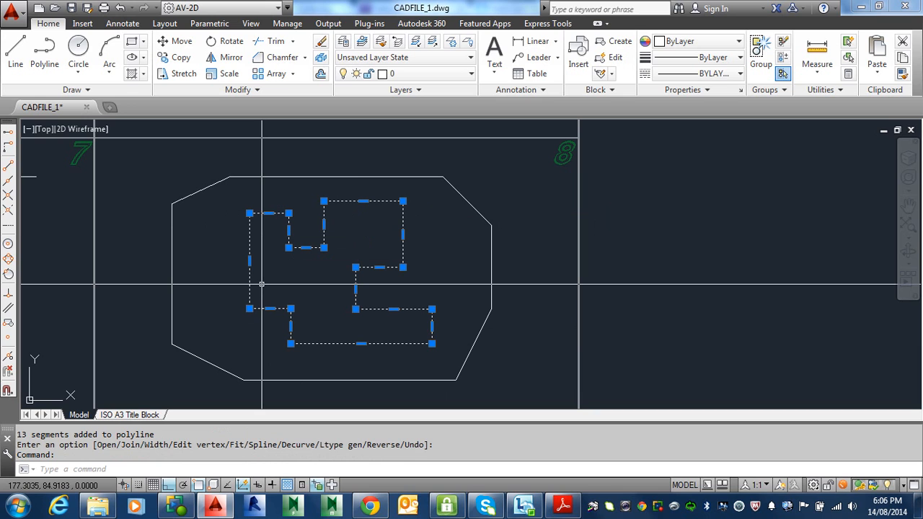
{"action": "key", "text": "Escape"}
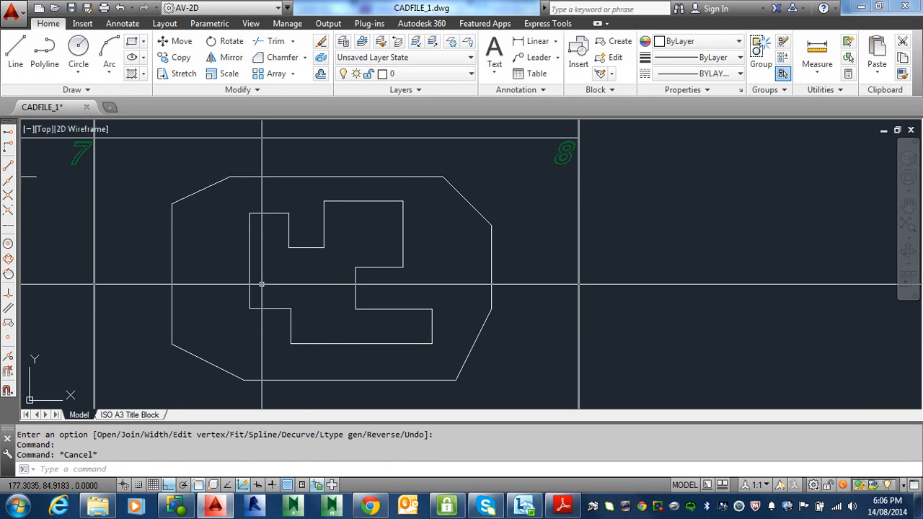
- Chamfer every corner of the inner outline at once with distances 1 and 1, using the Chamfer command's Polyline option
{"action": "type", "text": "cha"}
{"action": "key", "text": "Return"}
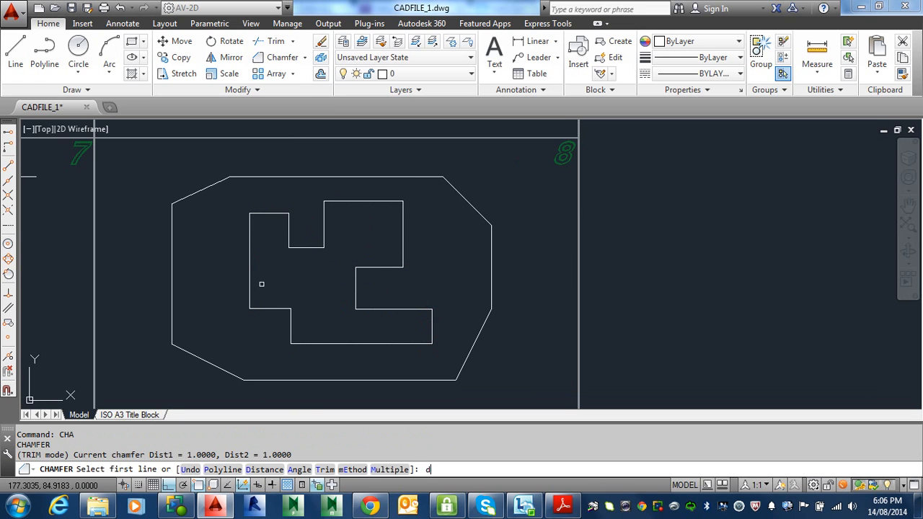
{"action": "key", "text": "Return"}
{"action": "key", "text": "Return"}
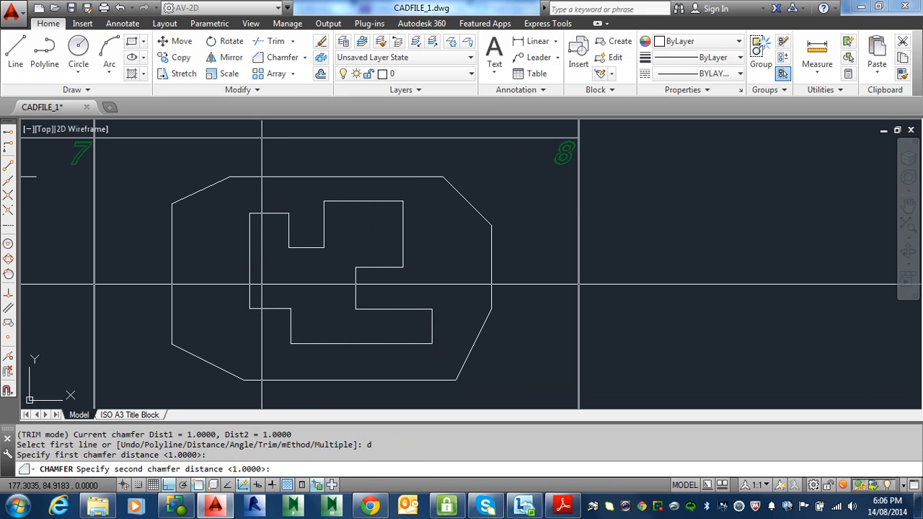
{"action": "key", "text": "Return"}
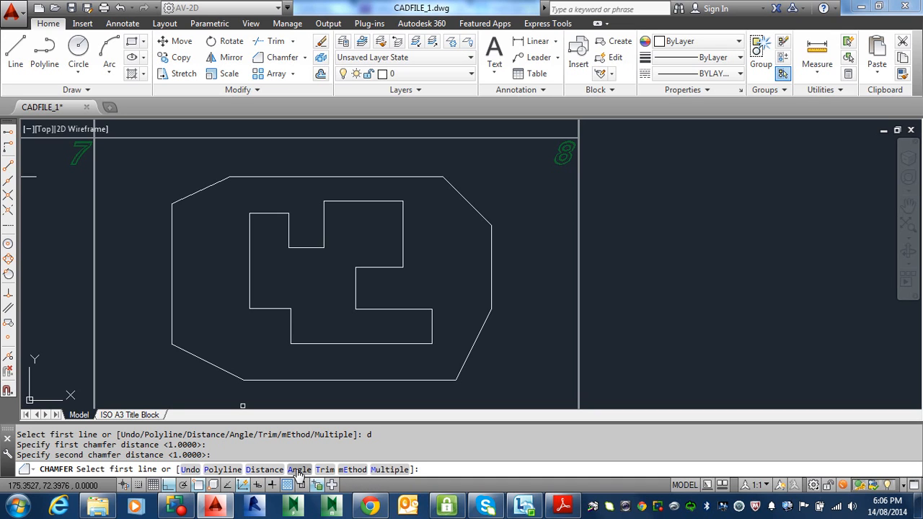
{"action": "left_click", "coordinate": [223, 469]}
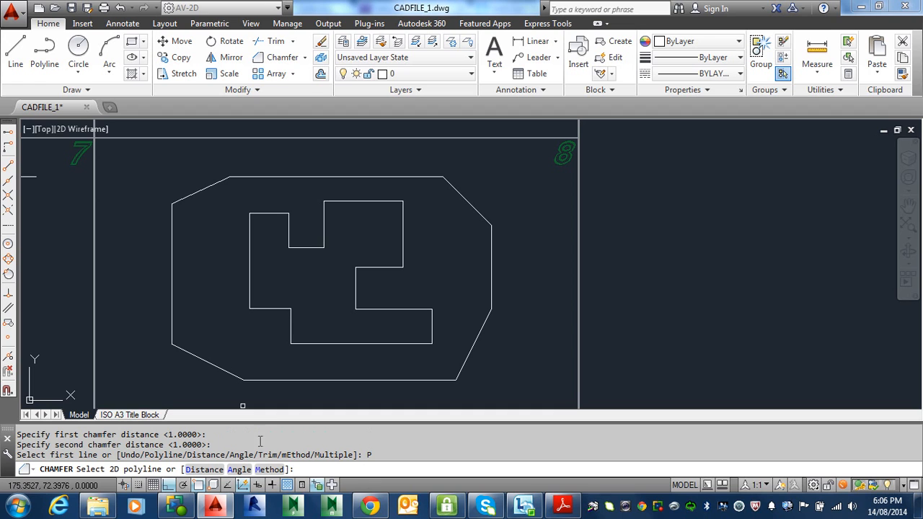
{"action": "left_click", "coordinate": [274, 308]}
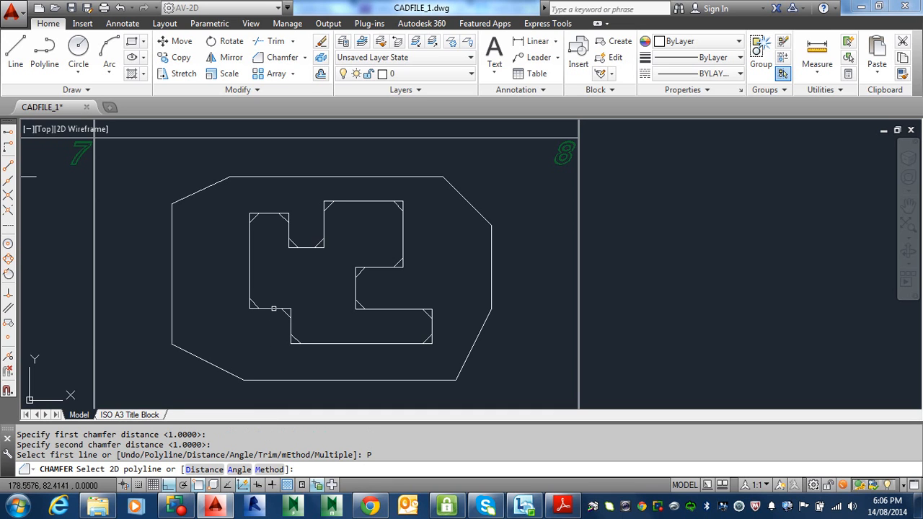
{"action": "left_click", "coordinate": [273, 309]}
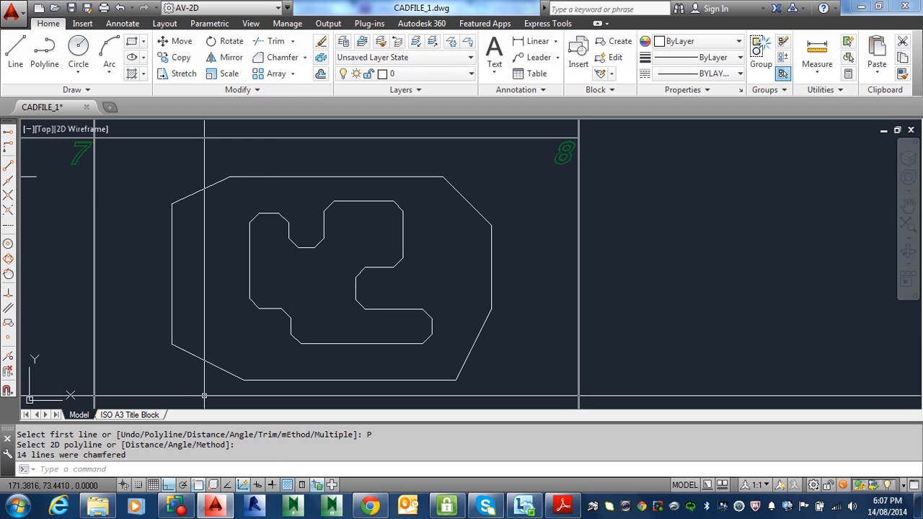
{"action": "key", "text": "Escape"}
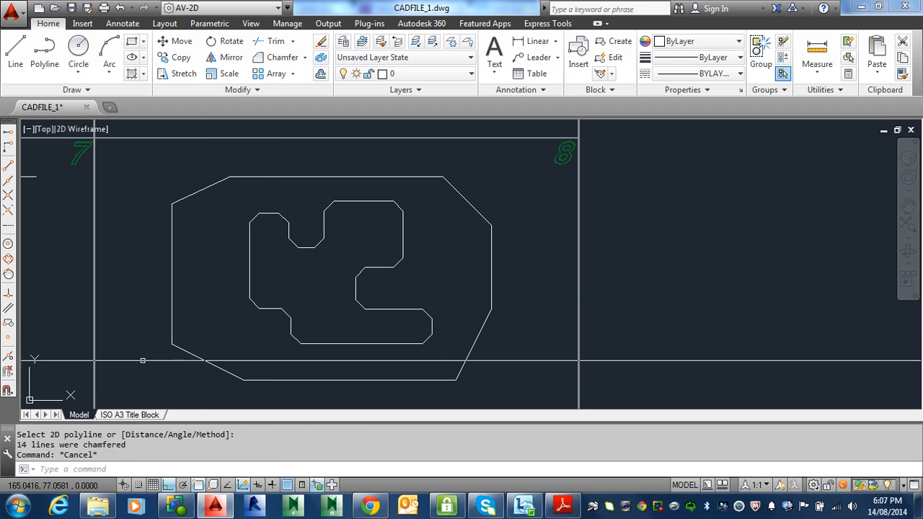
- Explode the chamfered inner outline of exercise 8 and check that its upper notch's bottom line selects as a separate object
{"action": "left_click", "coordinate": [295, 246]}
{"action": "key", "text": "Escape"}
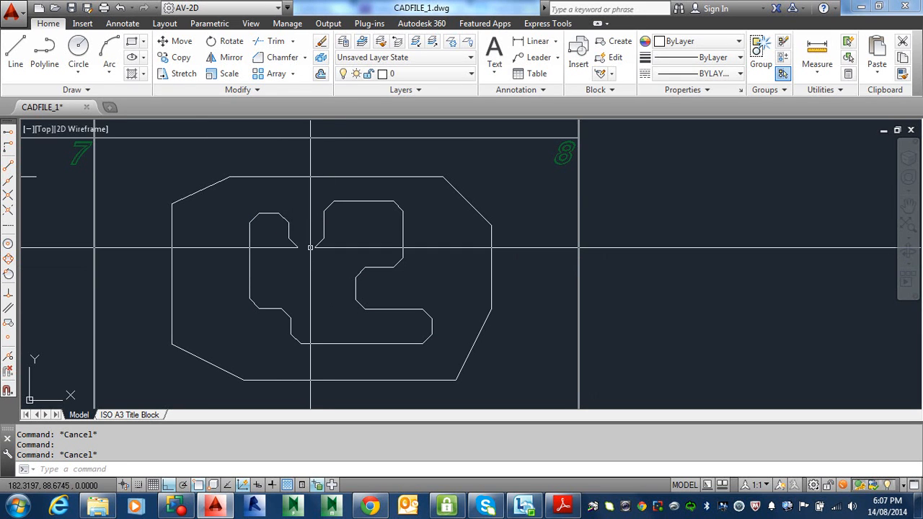
{"action": "left_click", "coordinate": [321, 59]}
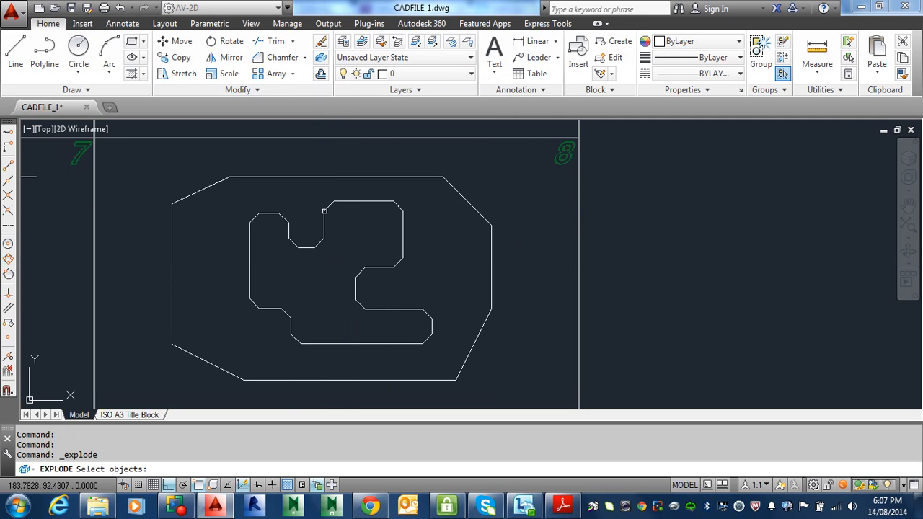
{"action": "left_click", "coordinate": [325, 210]}
{"action": "key", "text": "Return"}
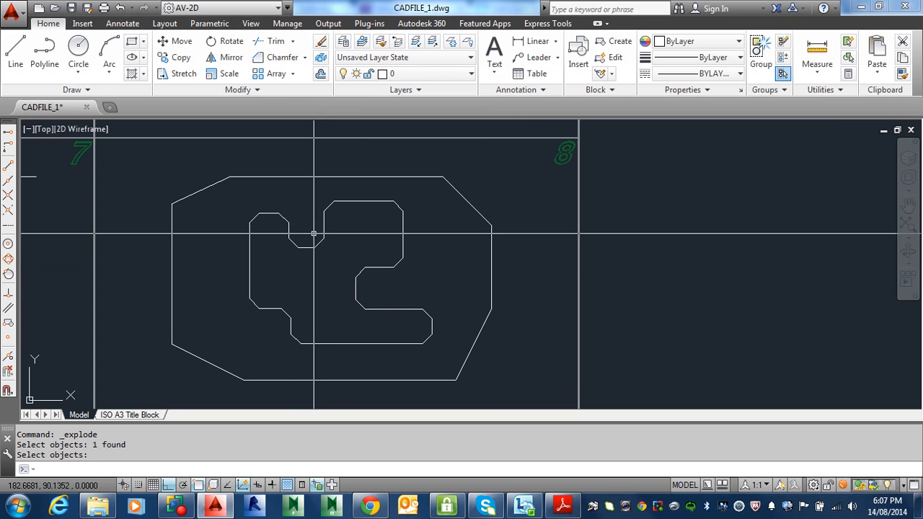
{"action": "left_click", "coordinate": [306, 247]}
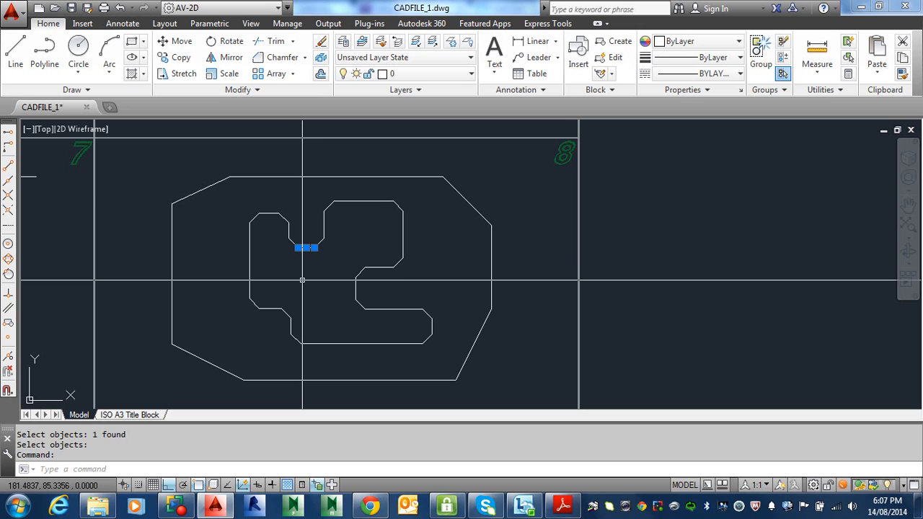
{"action": "key", "text": "Escape"}
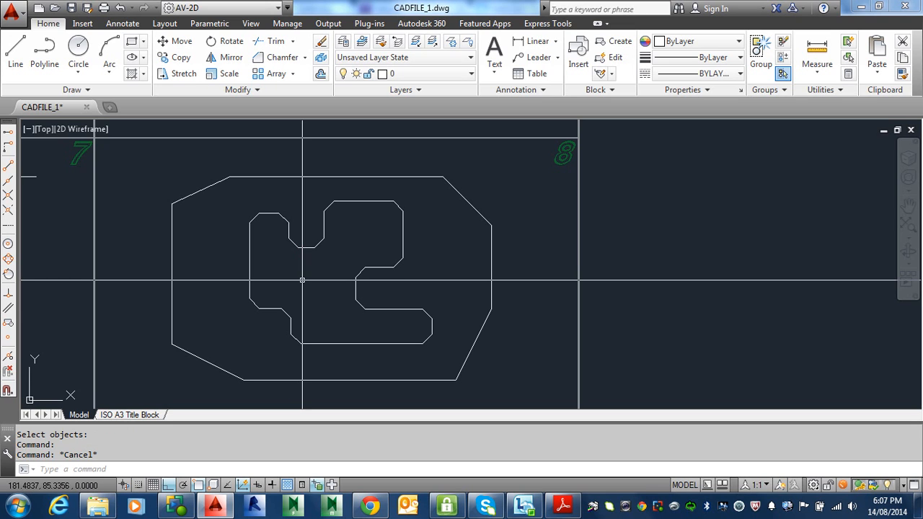
- Fillet the upper-right corner of exercise 7's outer frame with radius 5, between the right vertical line and the top line
{"action": "scroll", "coordinate": [303, 280], "scroll_direction": "down", "scroll_amount": 3}
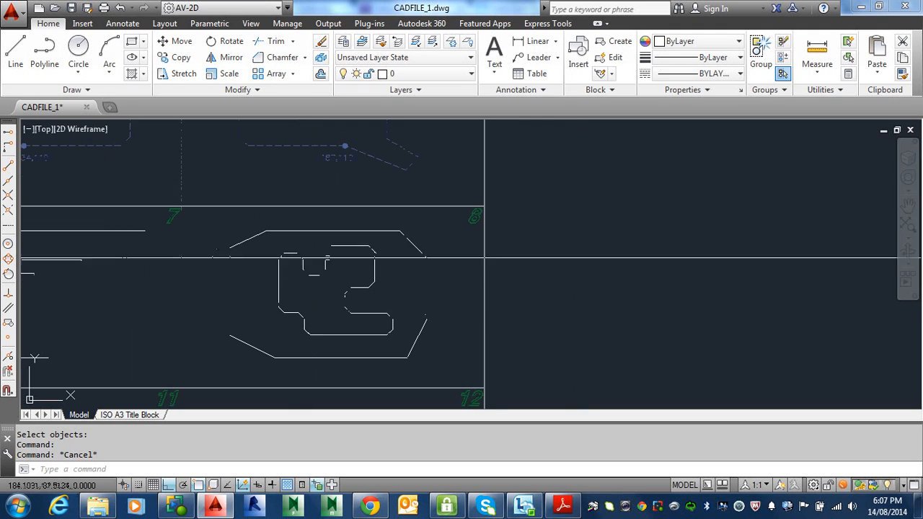
{"action": "mouse_move", "coordinate": [318, 268]}
{"action": "middle_mouse_down"}
{"action": "mouse_move", "coordinate": [430, 257]}
{"action": "mouse_move", "coordinate": [410, 268]}
{"action": "mouse_move", "coordinate": [401, 288]}
{"action": "middle_mouse_up"}
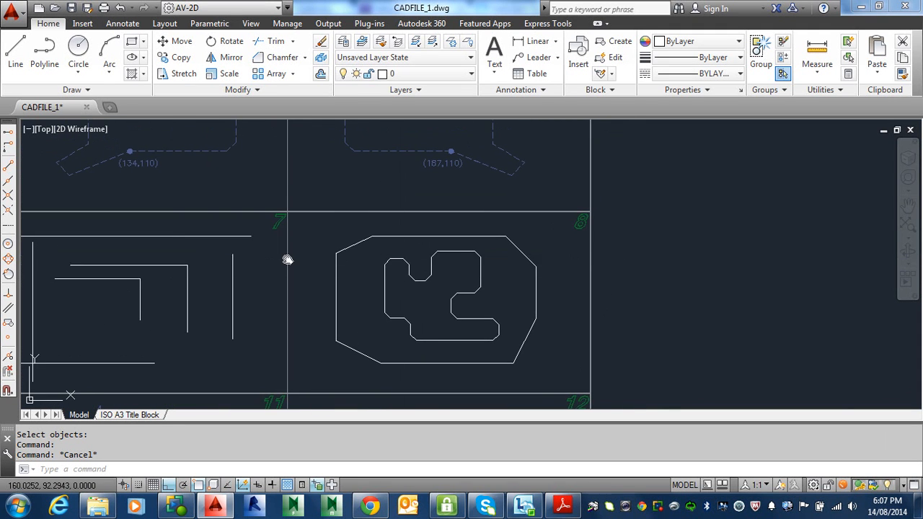
{"action": "middle_click_drag", "start_coordinate": [286, 260], "coordinate": [348, 256]}
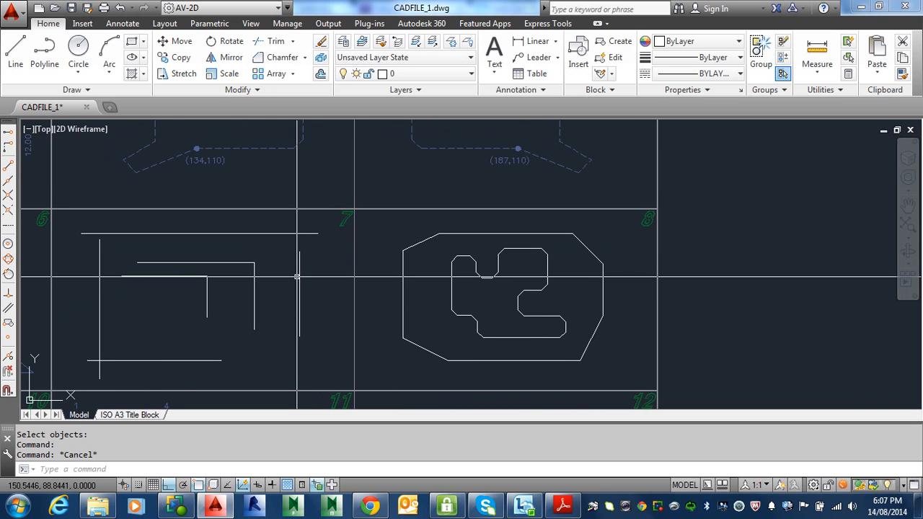
{"action": "type", "text": "f"}
{"action": "key", "text": "Return"}
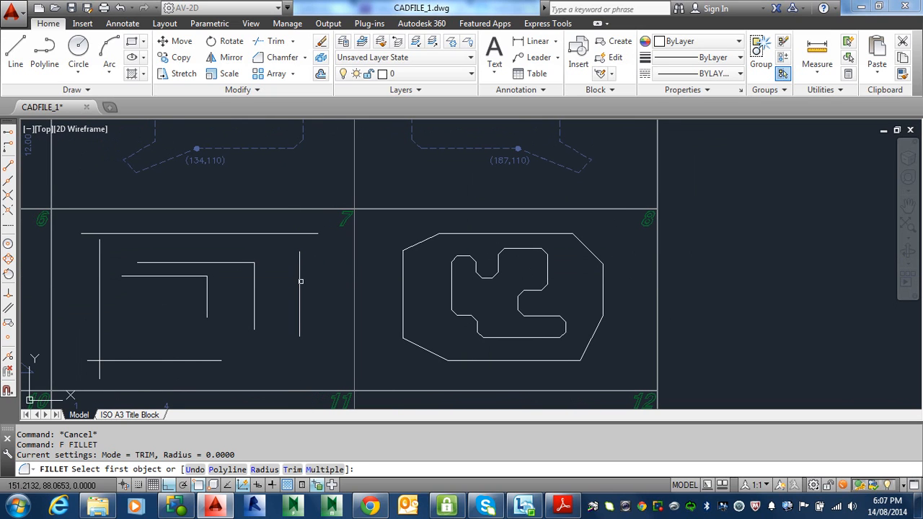
{"action": "type", "text": "r"}
{"action": "key", "text": "Return"}
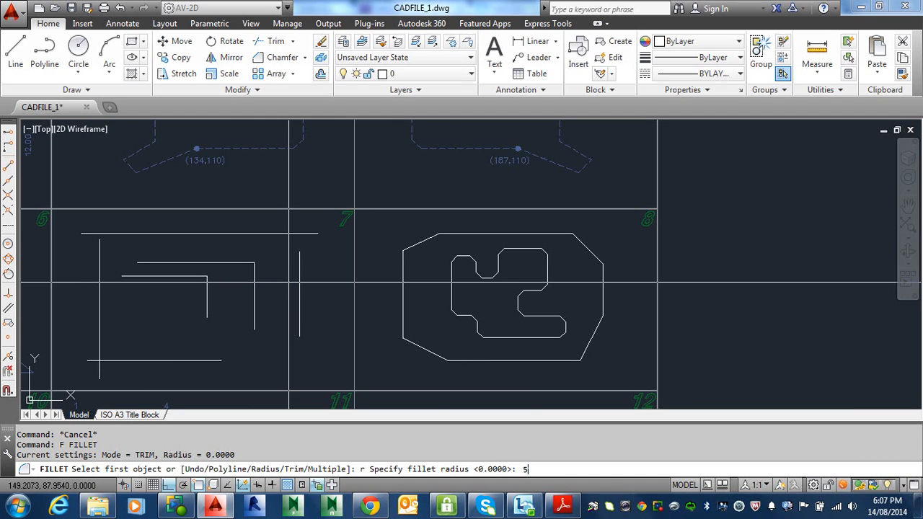
{"action": "key", "text": "Return"}
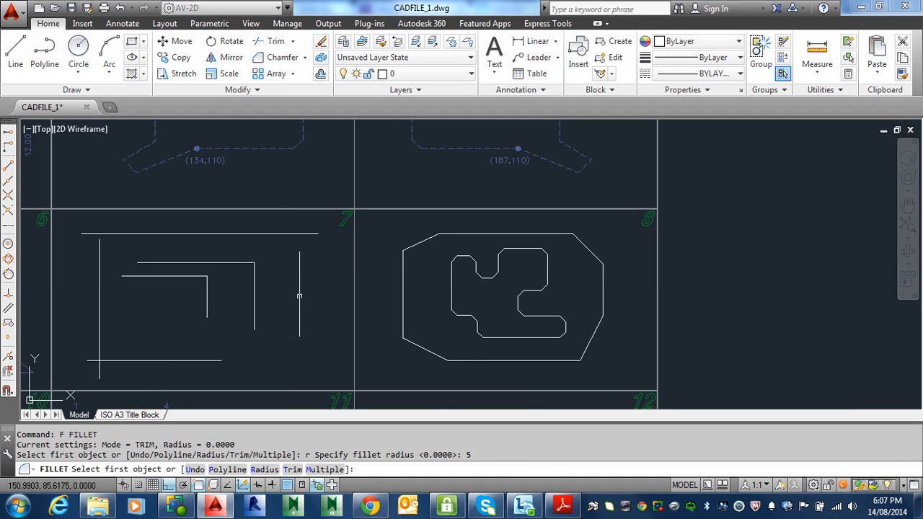
{"action": "left_click", "coordinate": [299, 300]}
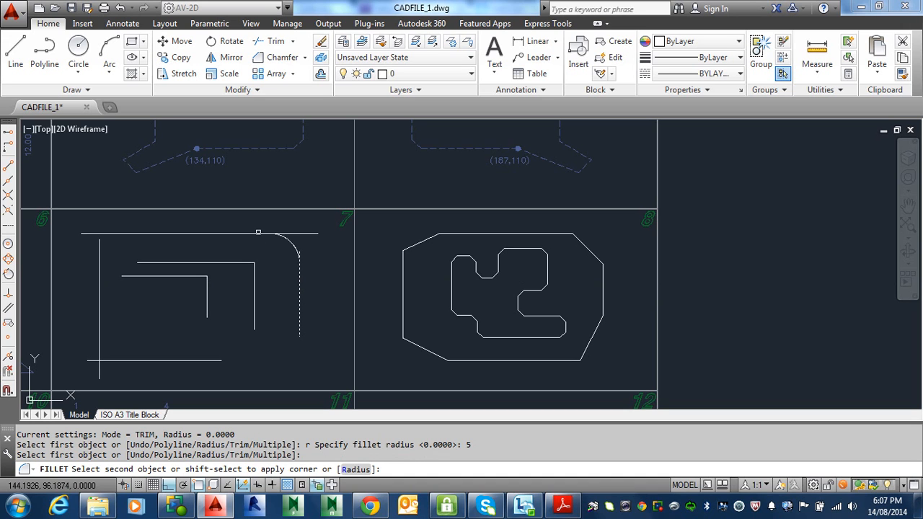
{"action": "left_click", "coordinate": [267, 234]}
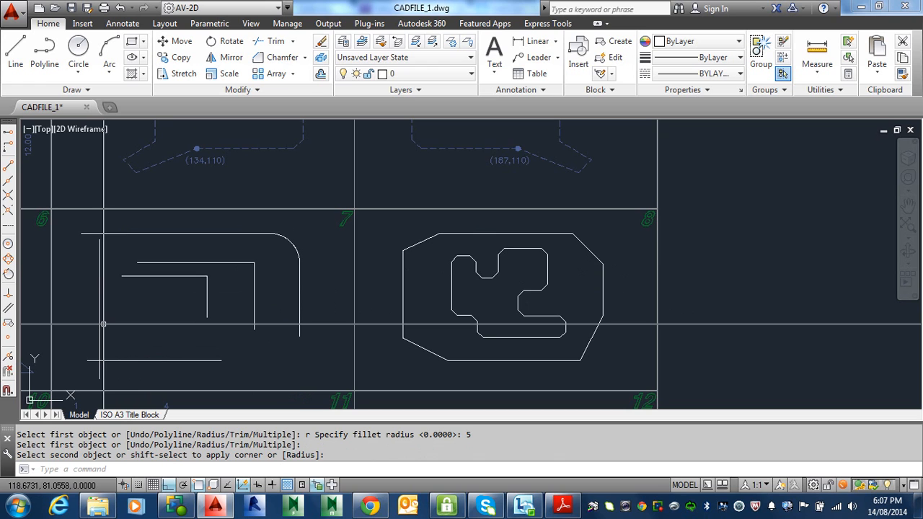
- Trim the left vertical and bottom lines of exercise 7's outer frame to a sharp corner using Fillet's apply-corner override
{"action": "key", "text": "Return"}
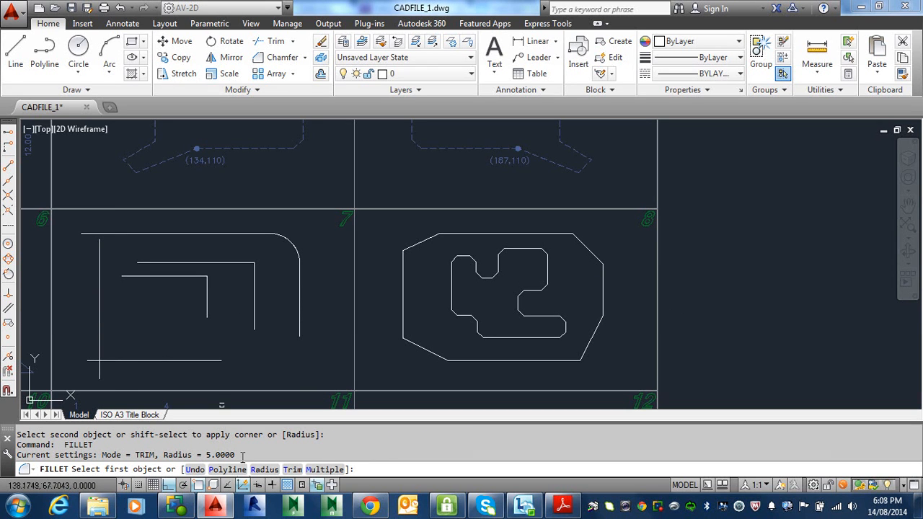
{"action": "left_click_drag", "start_coordinate": [236, 454], "coordinate": [202, 453]}
{"action": "left_click", "coordinate": [99, 323]}
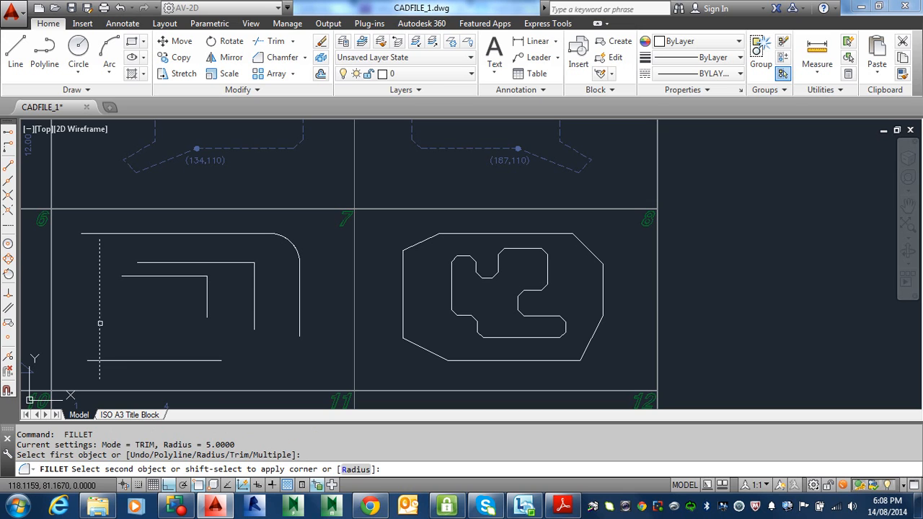
{"action": "left_click", "coordinate": [122, 359]}
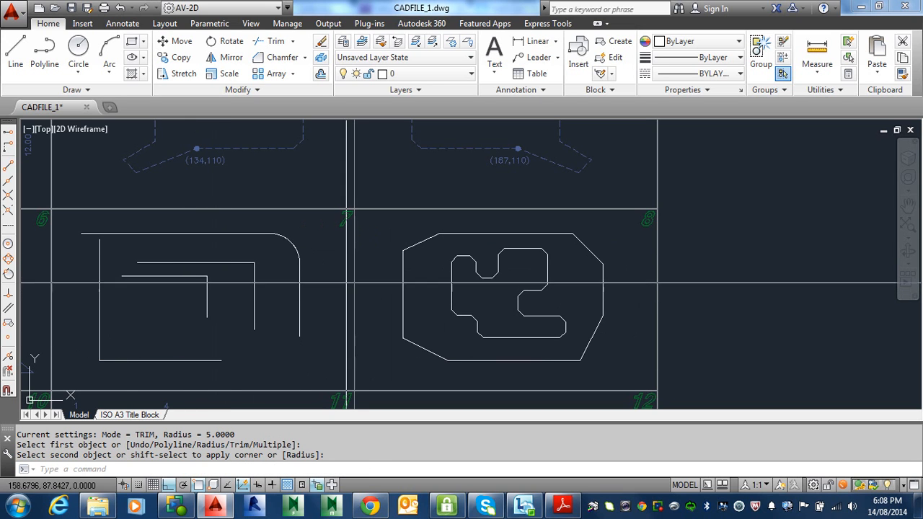
{"action": "key", "text": "Return"}
{"action": "key", "text": "Escape"}
{"action": "key", "text": "Escape"}
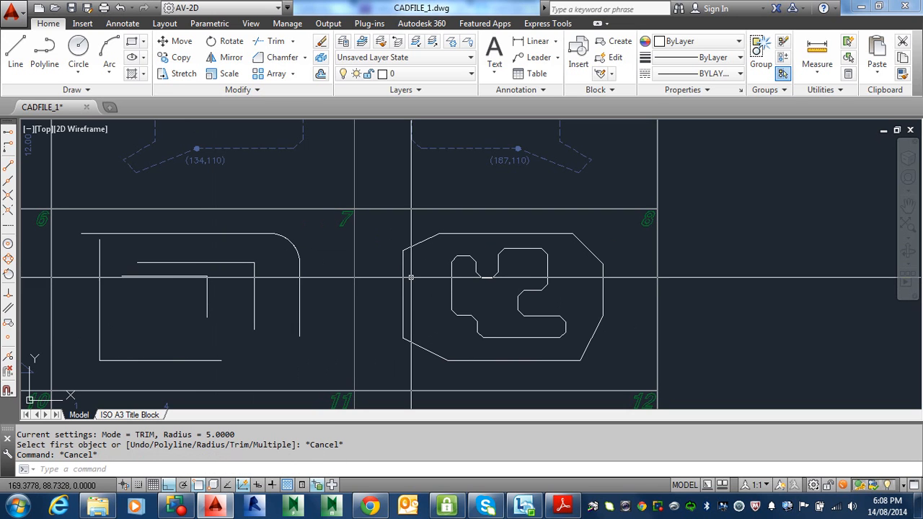
- Extend the left and top lines of exercise 8's outer frame to a sharp corner using Chamfer's apply-corner override
{"action": "type", "text": "cha"}
{"action": "key", "text": "Return"}
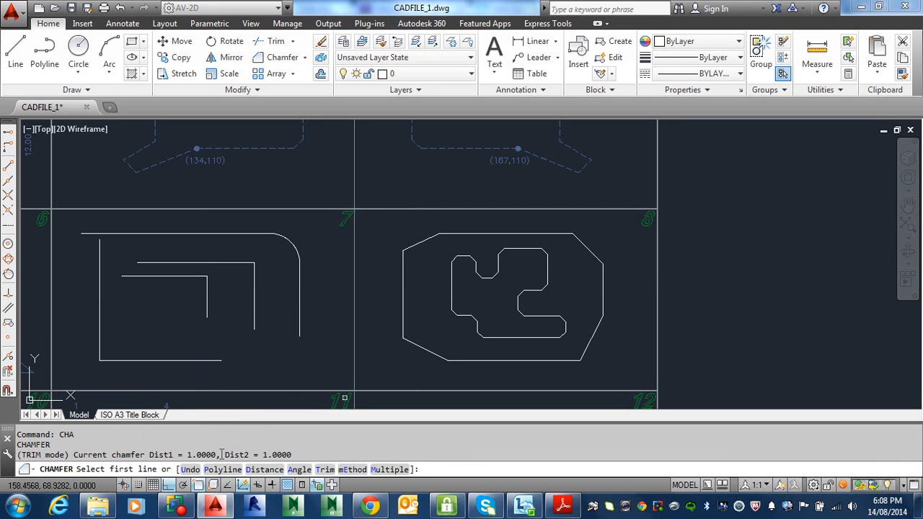
{"action": "left_click", "coordinate": [401, 277]}
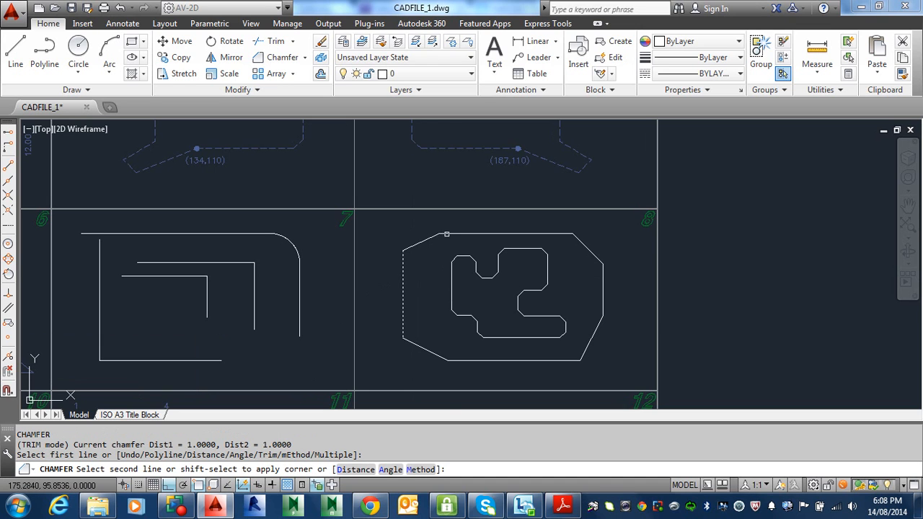
{"action": "left_click", "coordinate": [445, 233]}
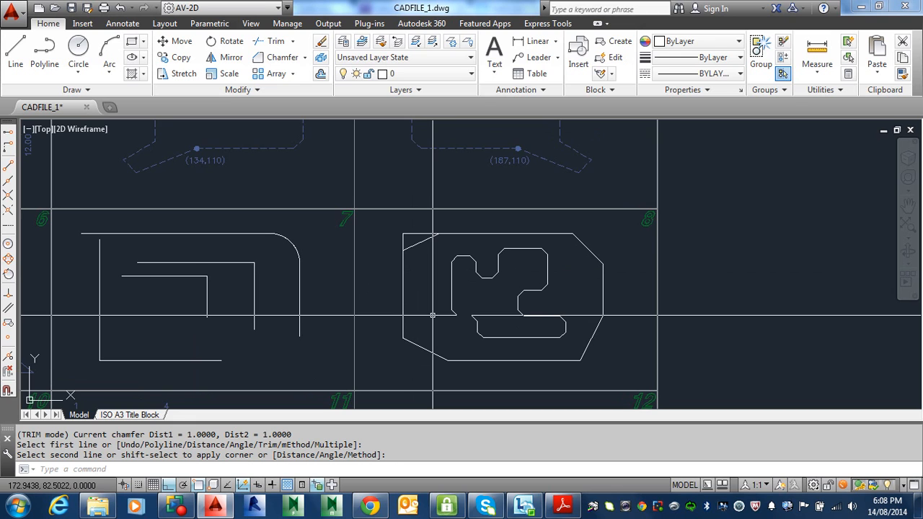